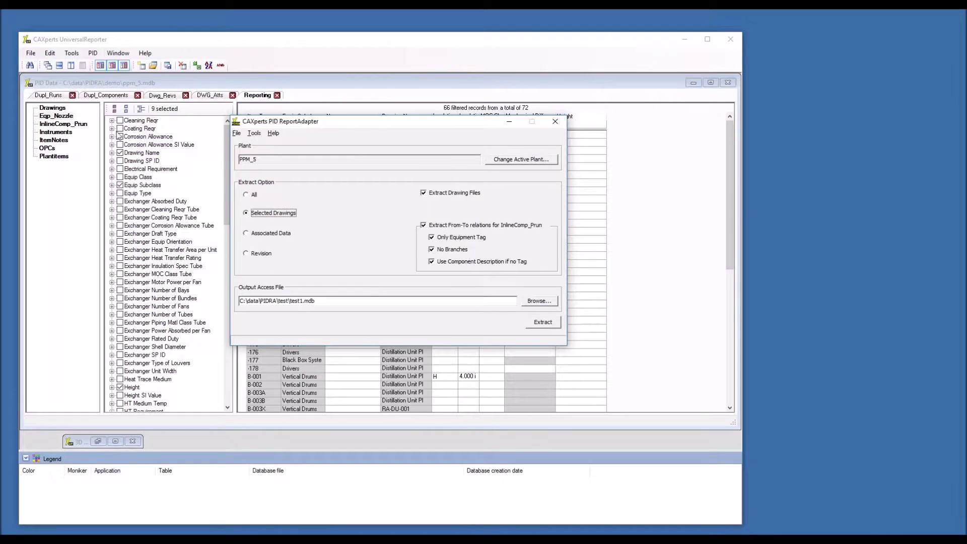
click(246, 254)
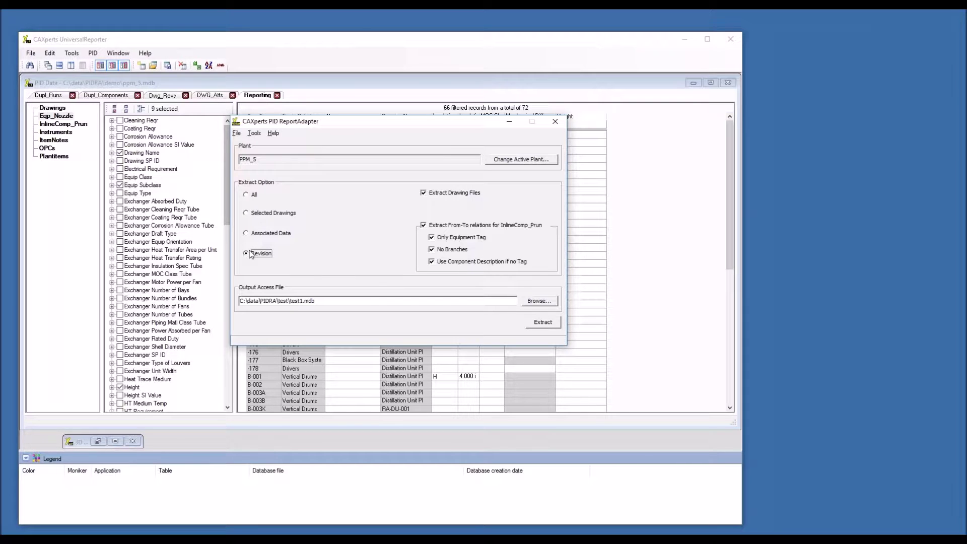
click(246, 195)
click(247, 213)
key(Escape)
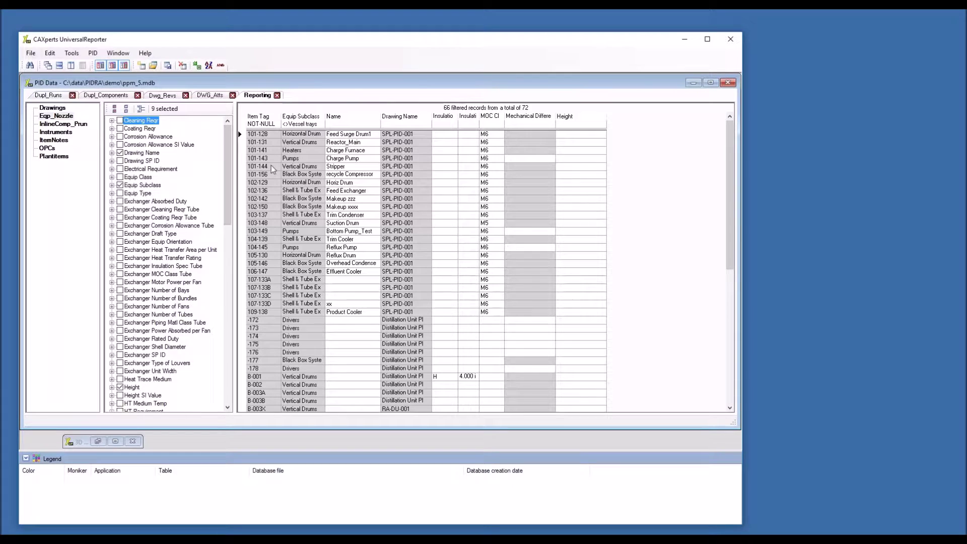
Look through the Drawings and InlineComp_Prun tables and return to the Eqp_Nozzle table.
click(59, 108)
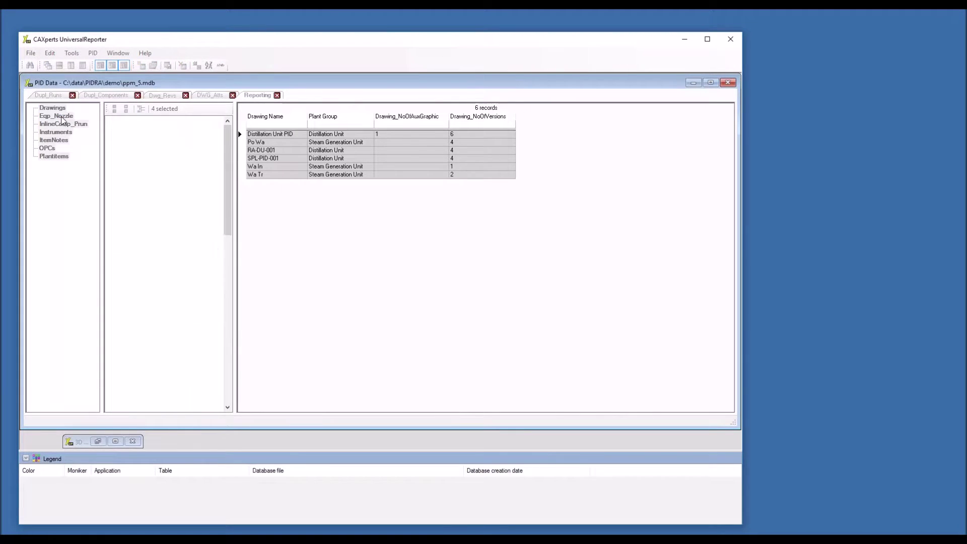
click(63, 124)
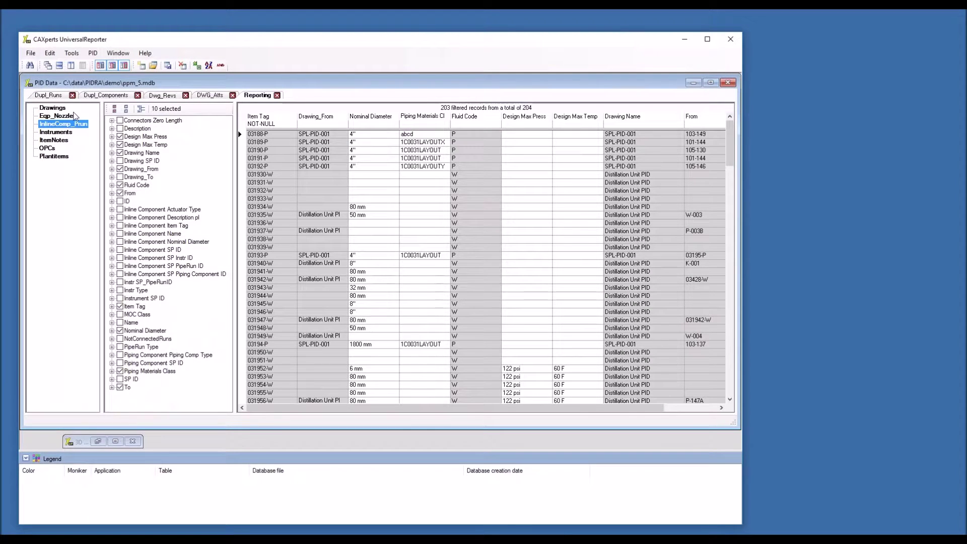
click(70, 118)
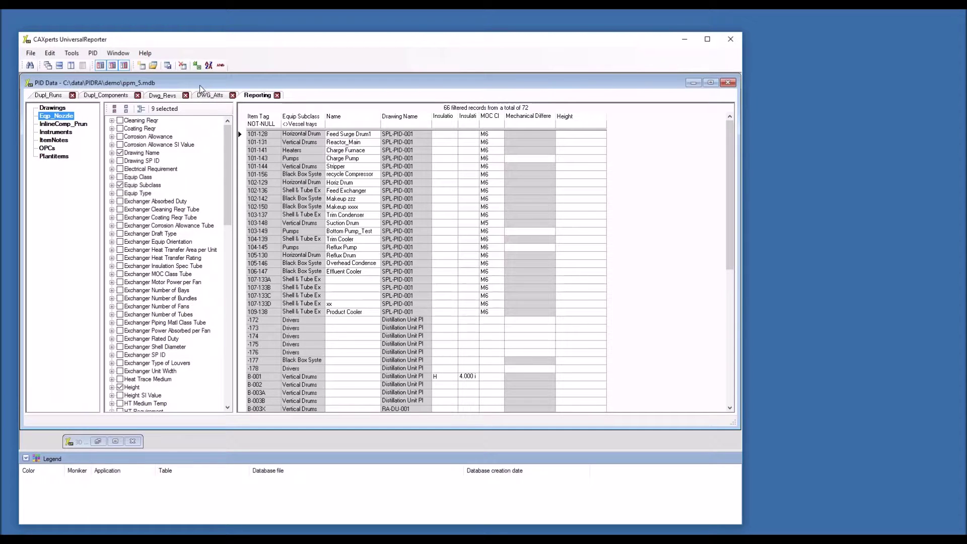
Export the Eqp_Nozzle table without a template to an Excel workbook in the R_Outp folder under the suggested name, and open the report.
click(197, 66)
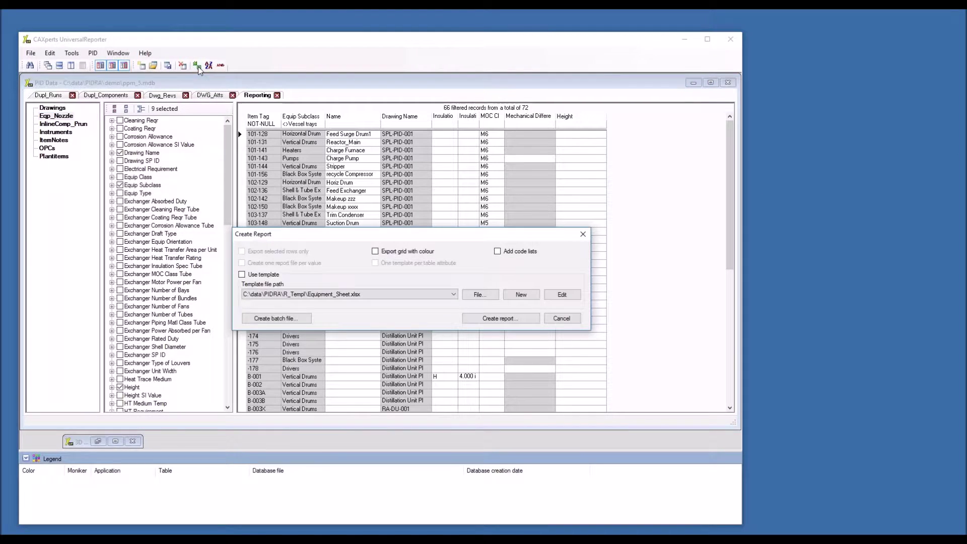
click(510, 323)
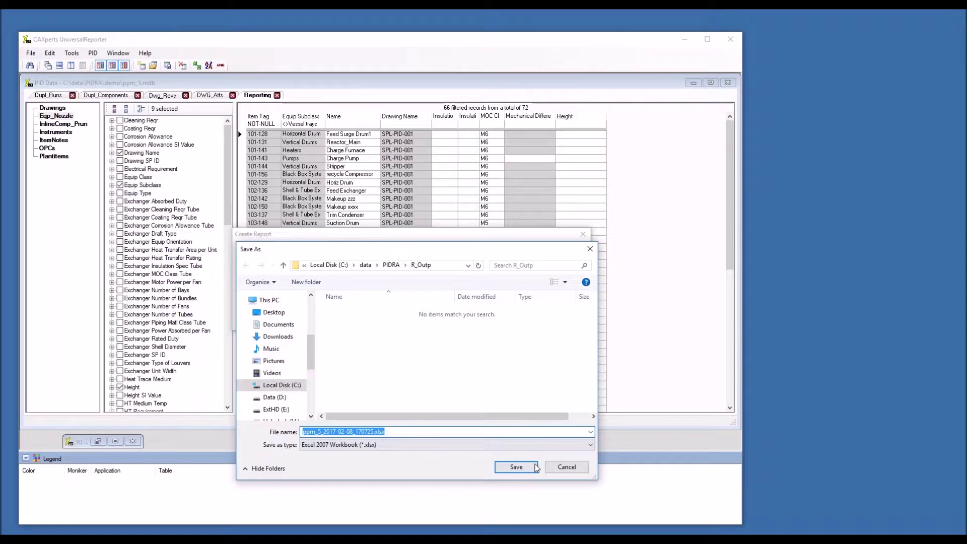
click(516, 467)
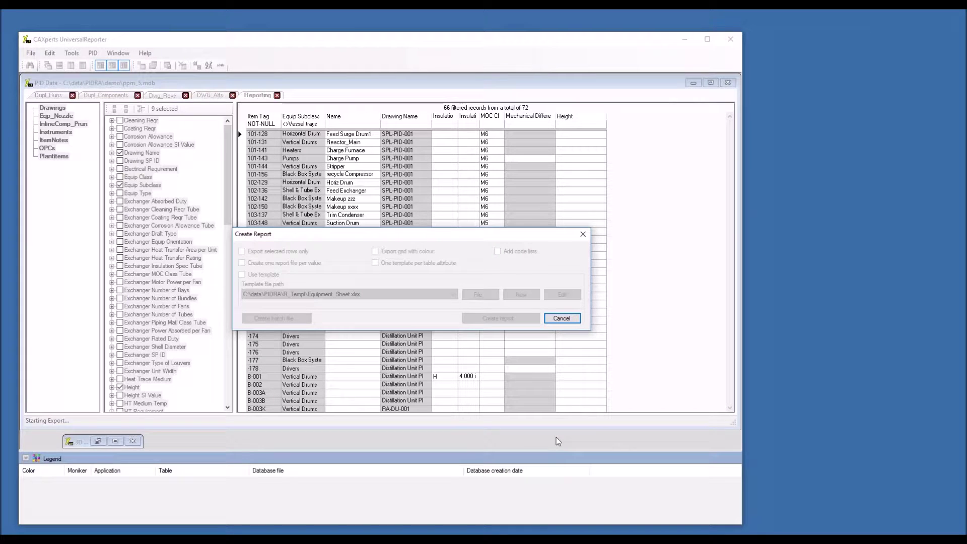
click(478, 312)
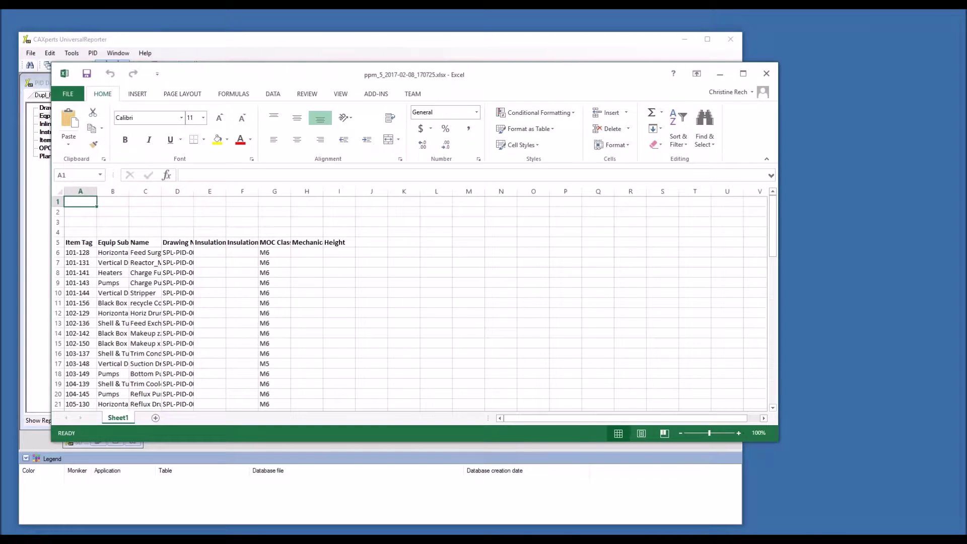
Widen the Equip Subclass and Name columns to read the exported report, and close the workbook without saving.
mouse_move(161, 192)
mouse_down()
mouse_move(178, 192)
mouse_move(136, 192)
mouse_move(148, 192)
mouse_up()
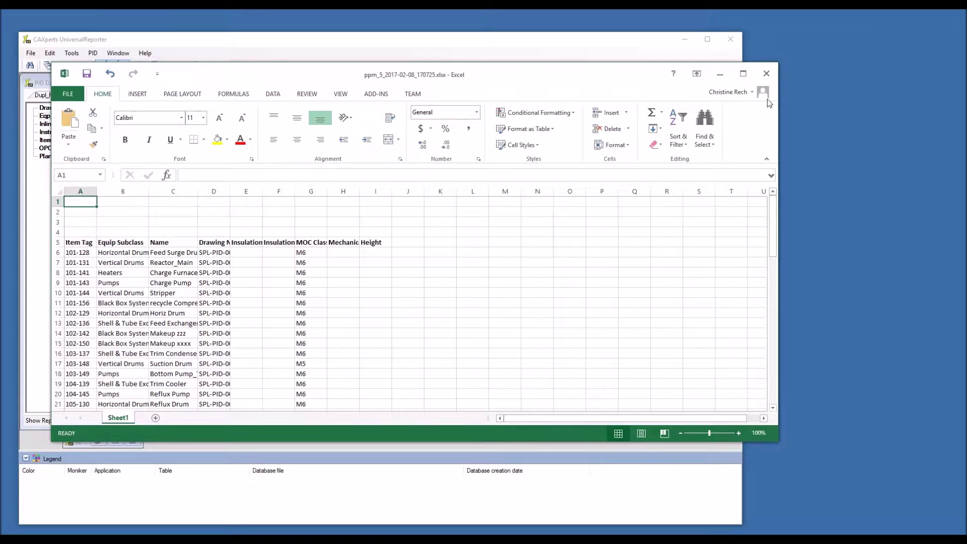
click(766, 73)
click(482, 290)
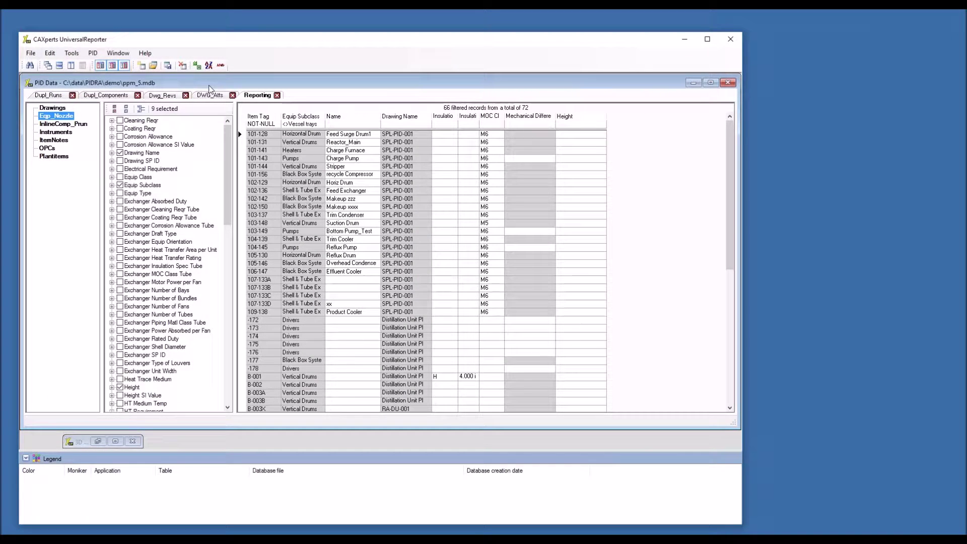
Export the Eqp_Nozzle table to Excel using the Equipment_Sheet.xlsx template with code lists added, and open the report.
click(197, 65)
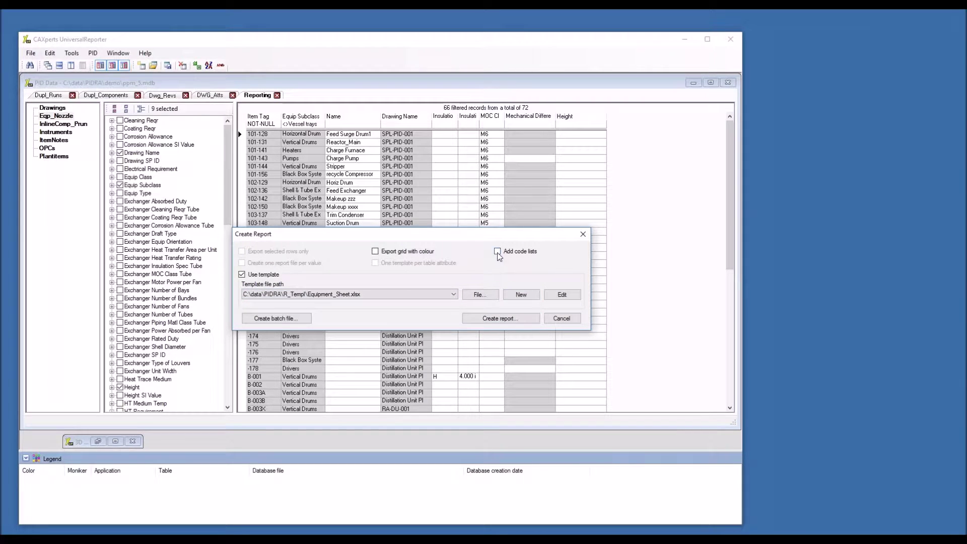
click(493, 323)
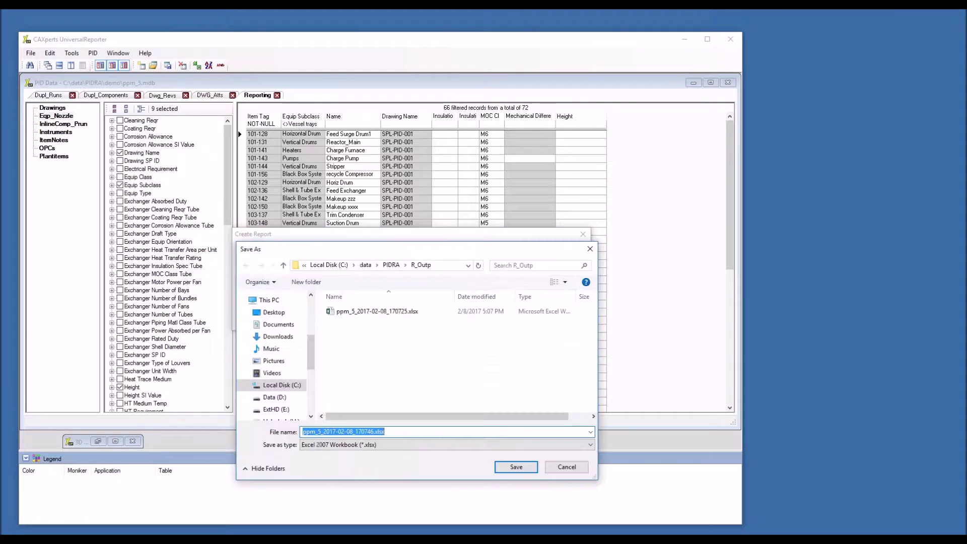
click(521, 467)
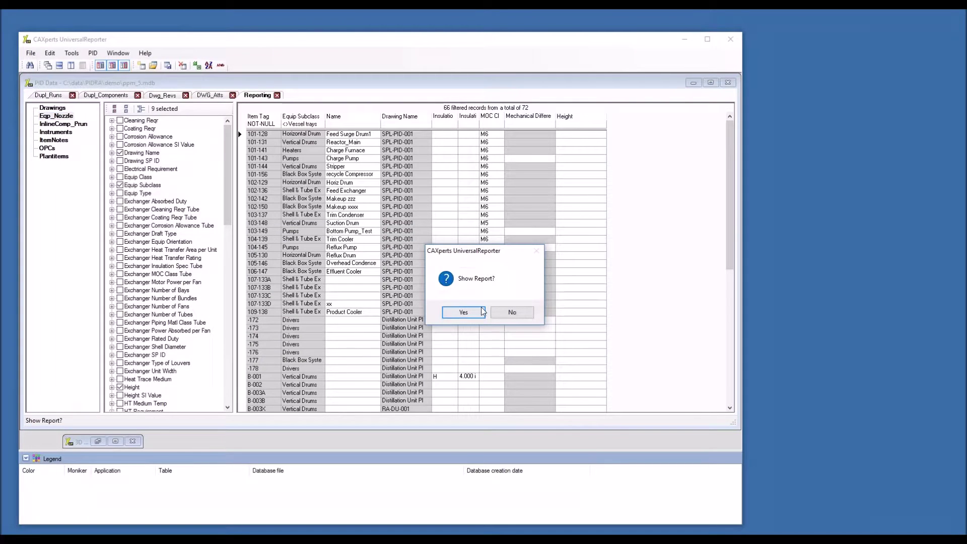
click(463, 311)
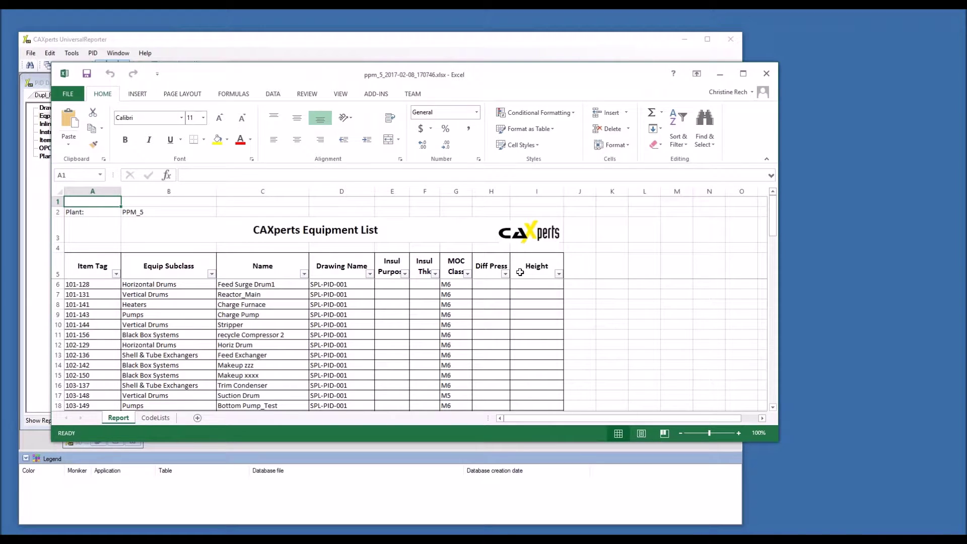
Examine the MOC Class value list in cell G7 and the plant name in B2, and close the workbook without saving.
click(464, 294)
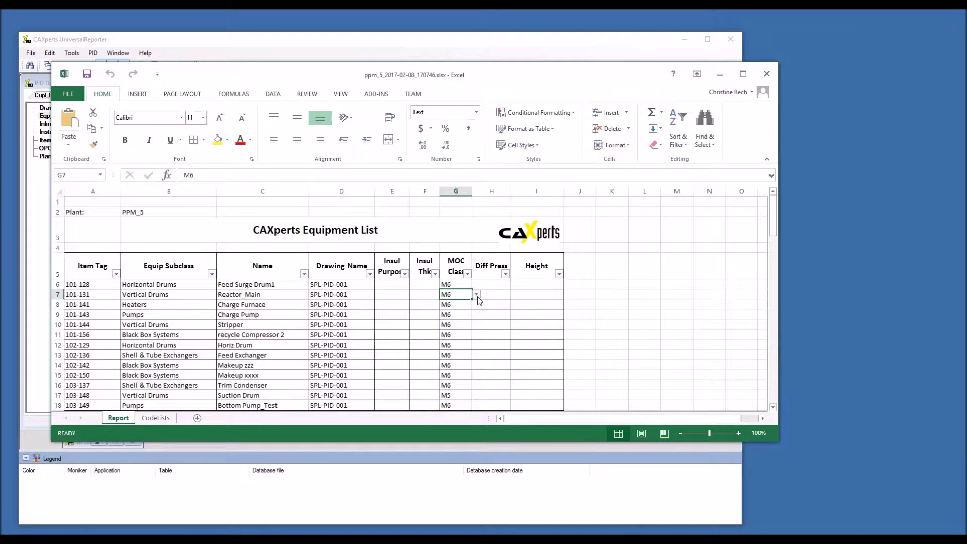
click(476, 294)
drag(477, 315, 476, 323)
click(455, 303)
click(146, 211)
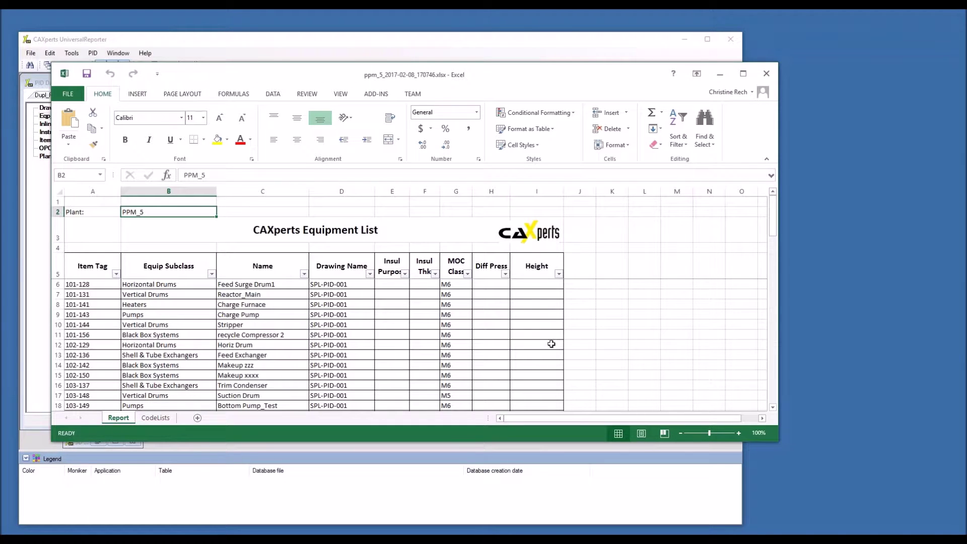
click(766, 73)
click(483, 290)
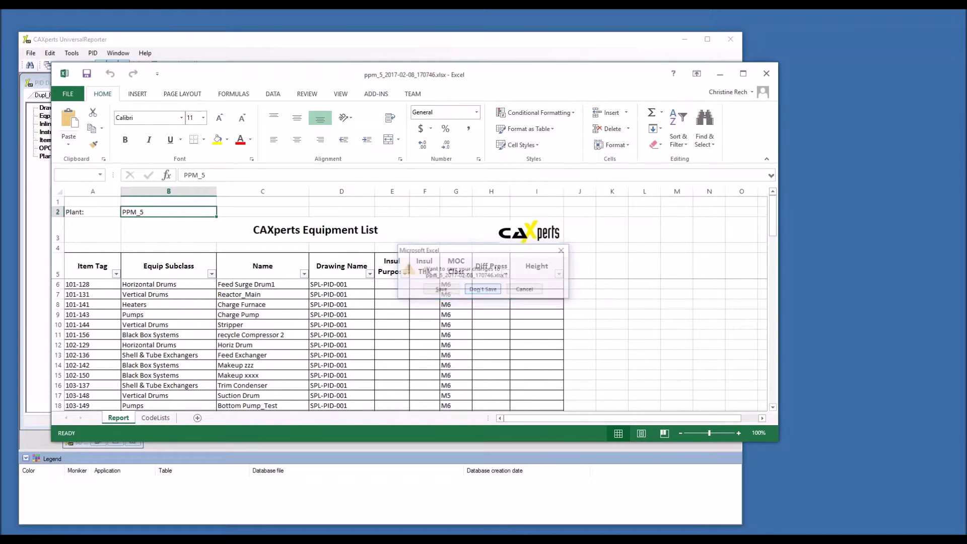
Restore the minimized 3D Data window, enlarge it over the PID data, and widen its table list beside the grid.
click(101, 441)
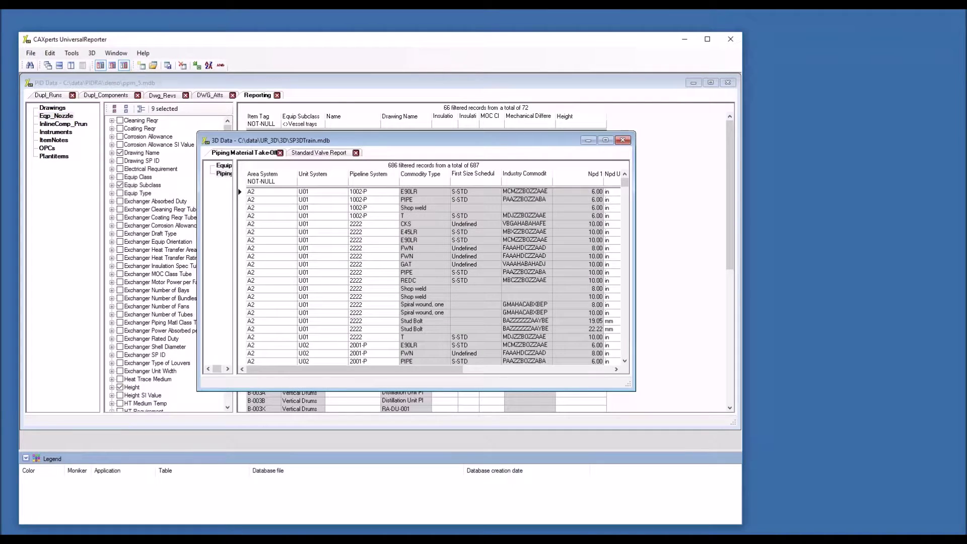
drag(355, 141, 205, 110)
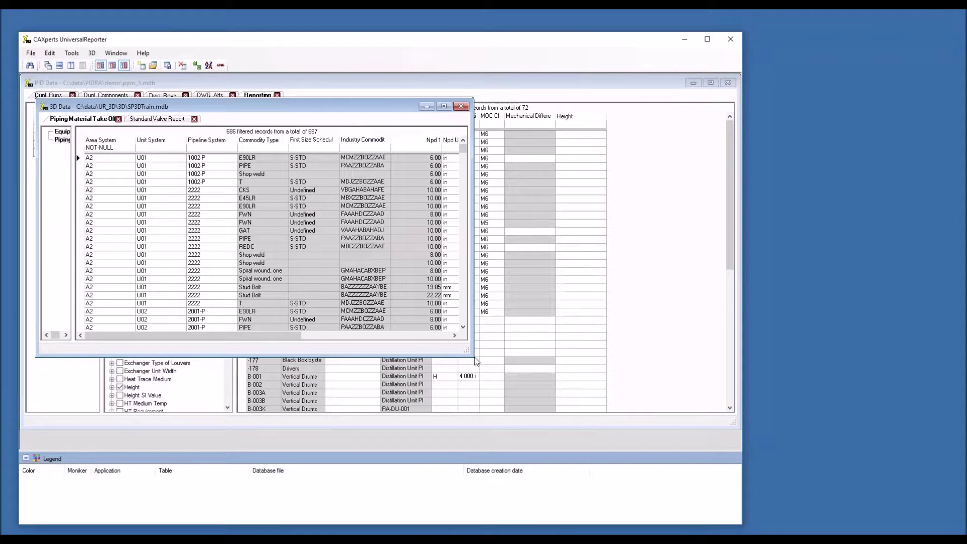
drag(473, 356, 675, 395)
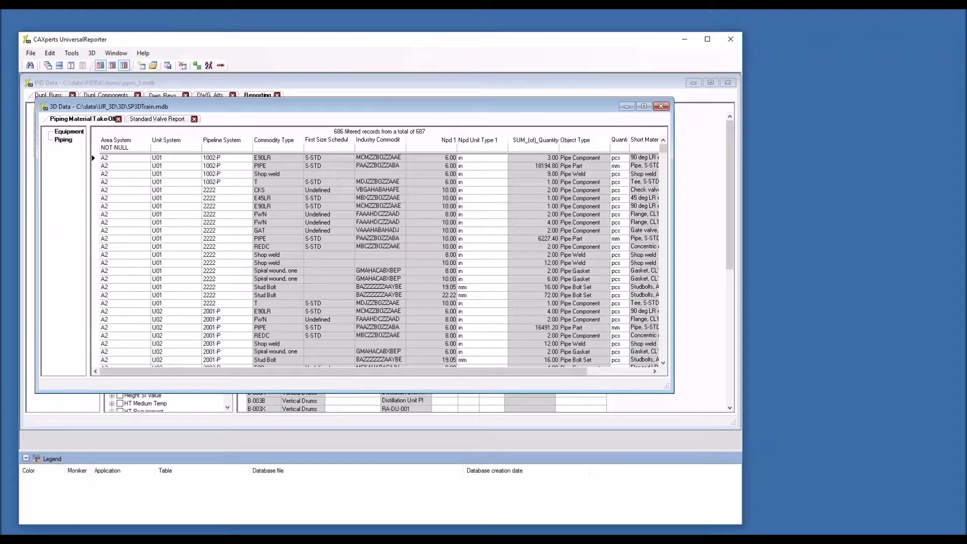
drag(91, 222, 119, 222)
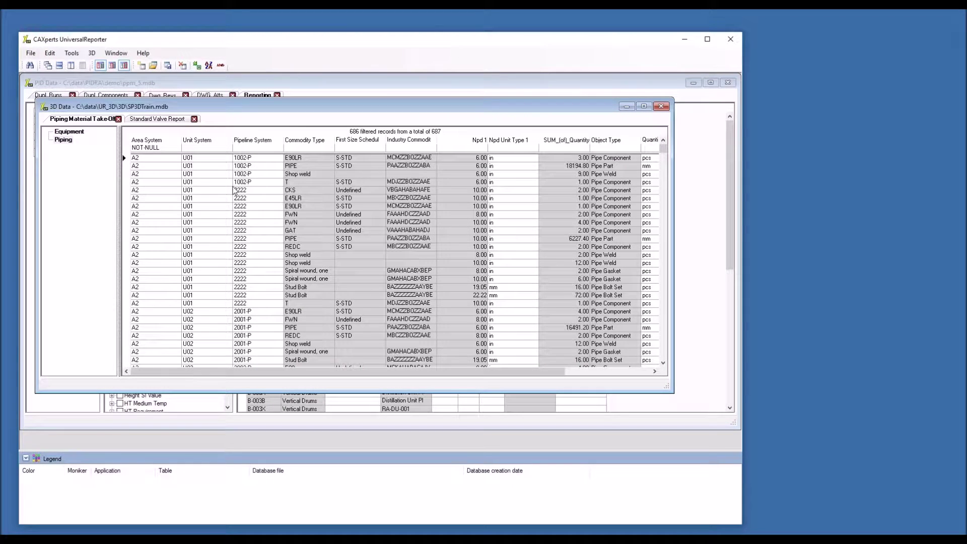
Filter the Pipeline System column by list to 1002-P, 2001-P, 2002-P, 2003-P, 2004-P and 2005-P.
right_click(260, 174)
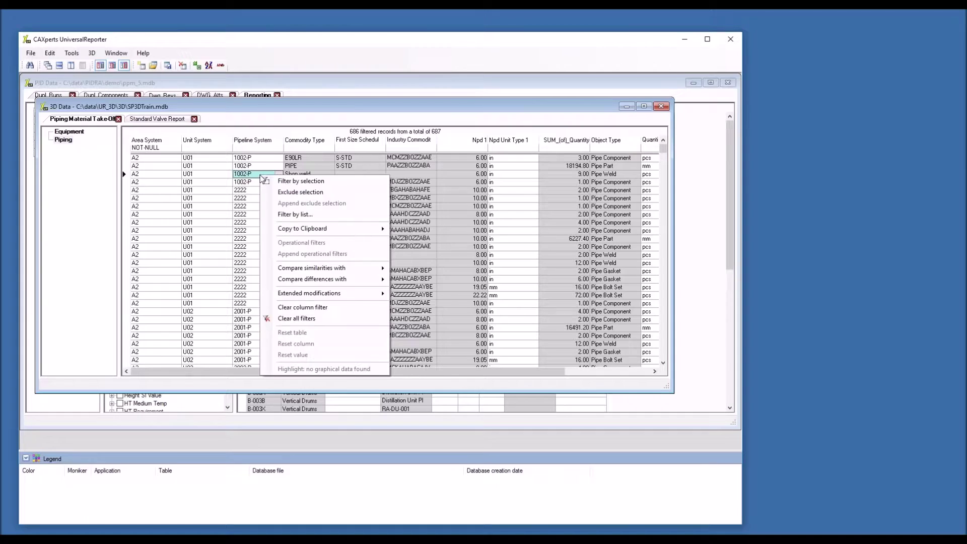
click(292, 214)
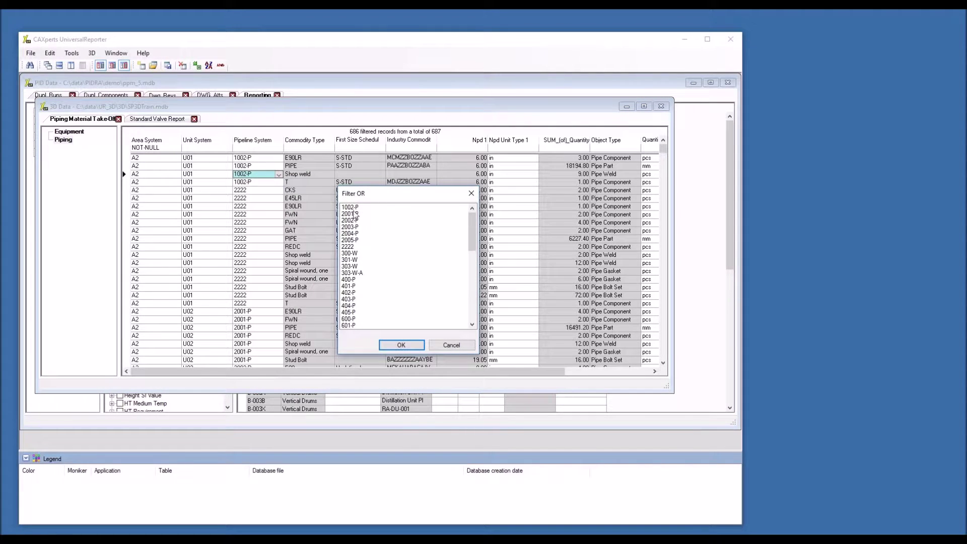
drag(353, 208, 361, 240)
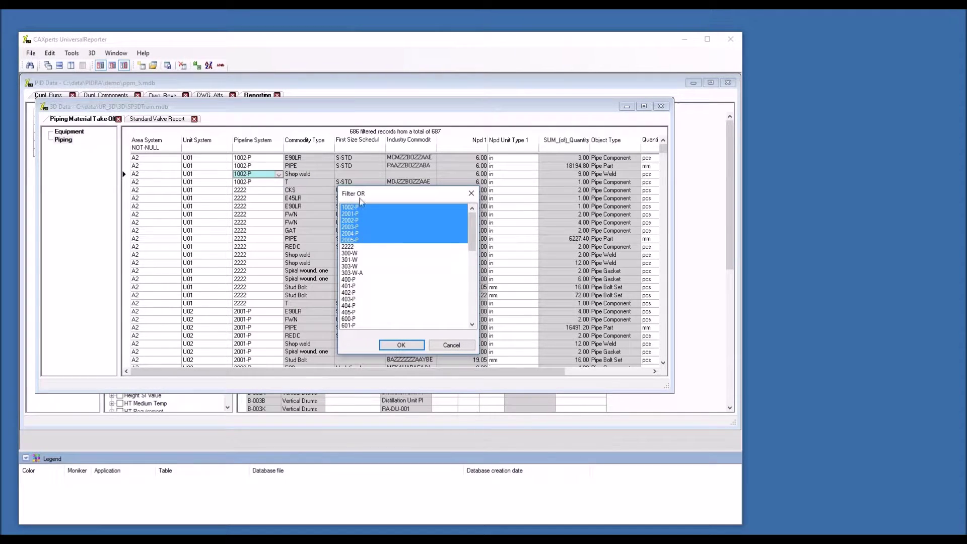
click(401, 344)
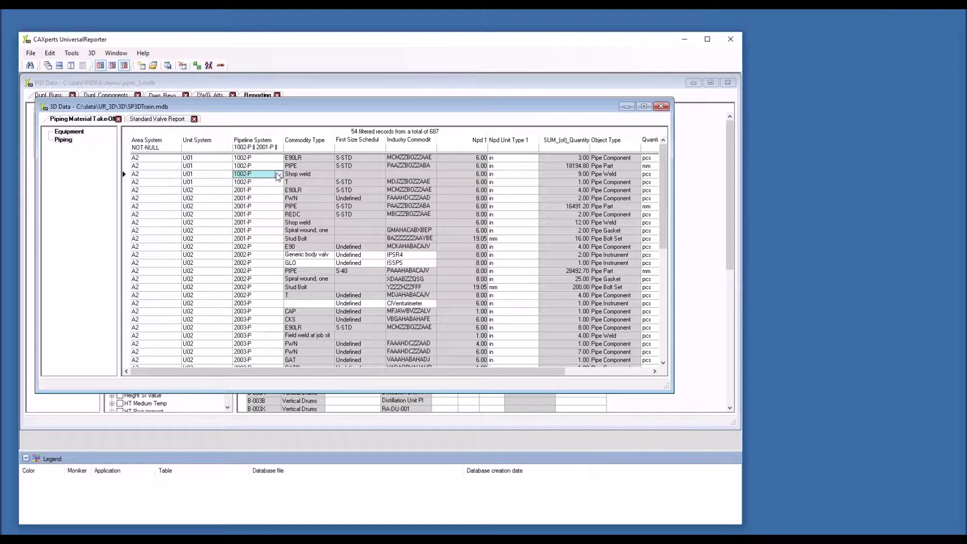
Export the filtered Piping Material Take-Off to Excel using the Piping-MTO_2perLineID.xlsx template, saved in the Templates folder, and open the report.
click(196, 65)
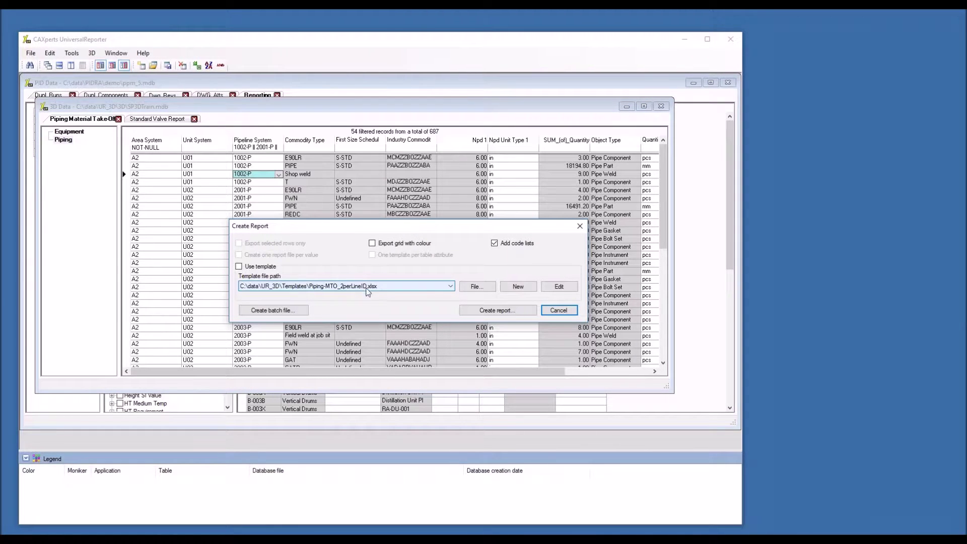
click(239, 266)
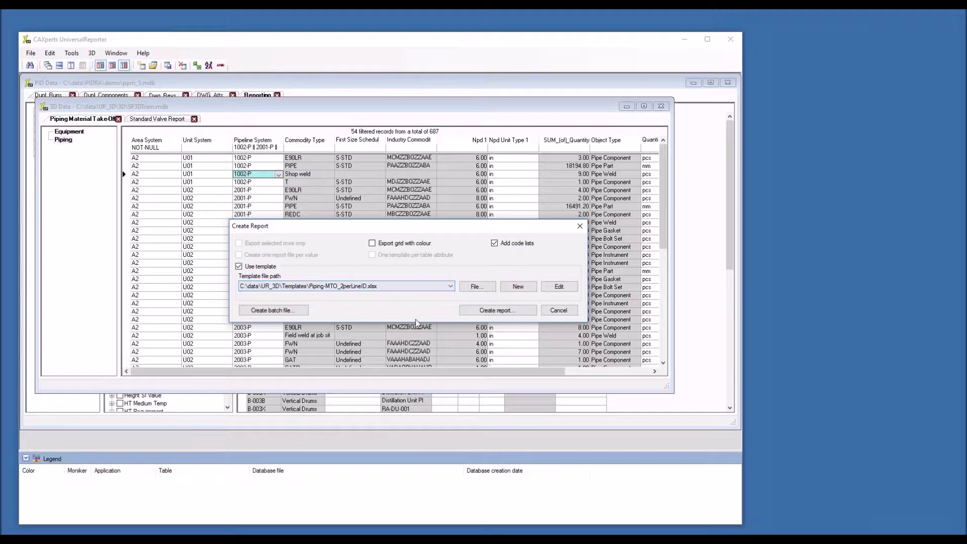
click(491, 312)
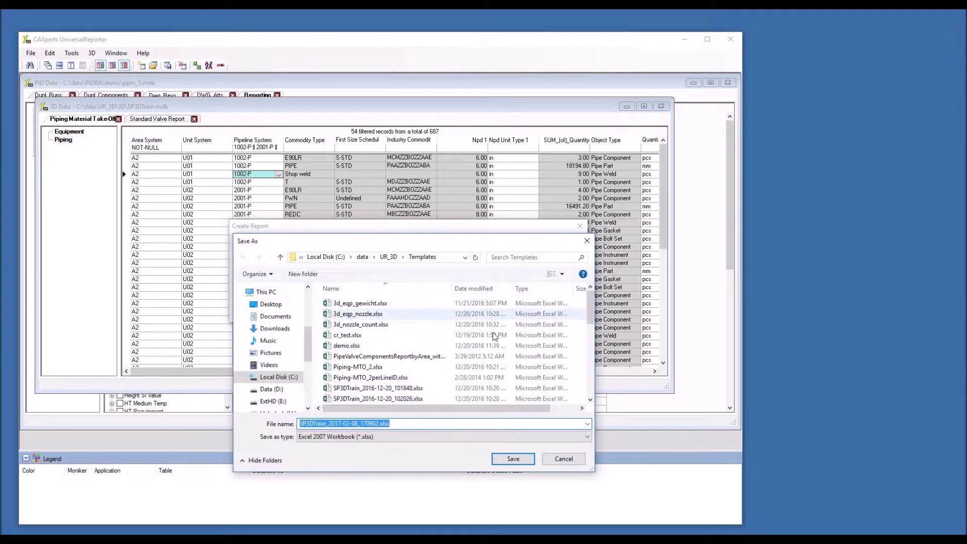
click(512, 463)
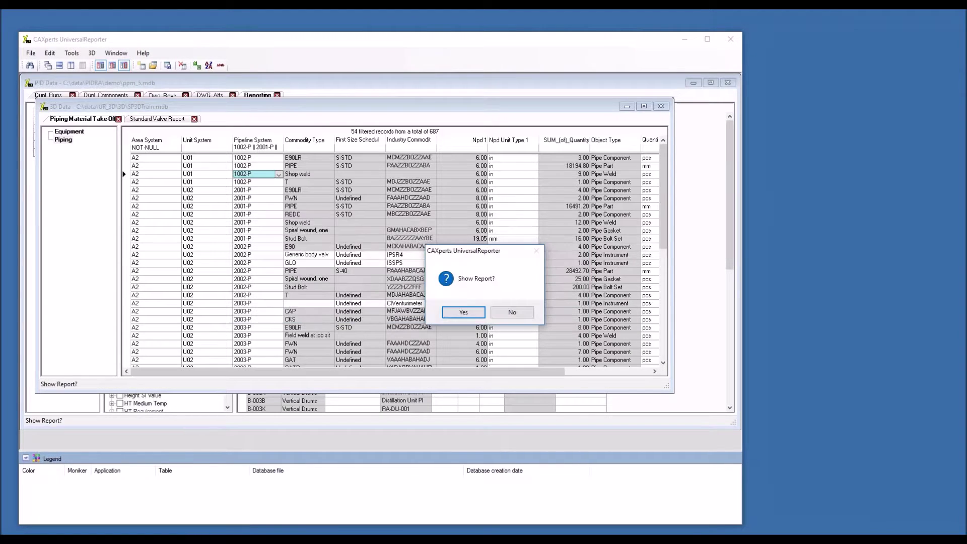
click(463, 312)
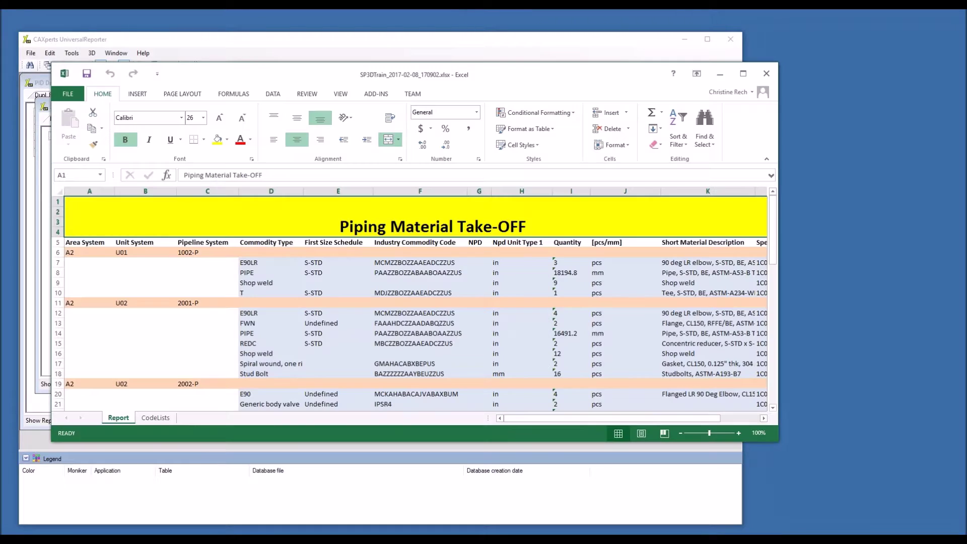
Examine all columns of the Piping Material Take-OFF report, including quantities and material descriptions, and close the workbook.
mouse_move(703, 419)
mouse_down()
mouse_move(749, 432)
mouse_move(693, 422)
mouse_up()
click(763, 418)
click(763, 419)
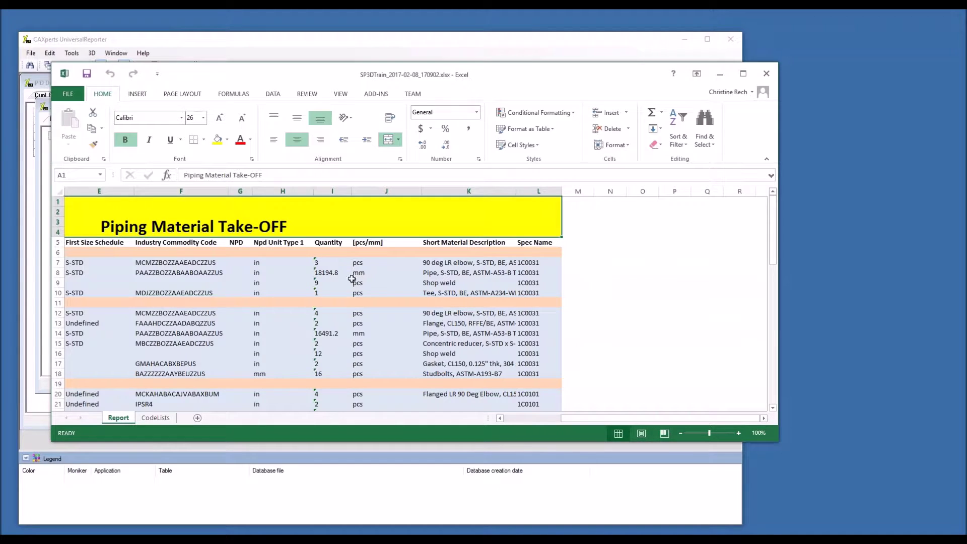
drag(575, 421, 518, 421)
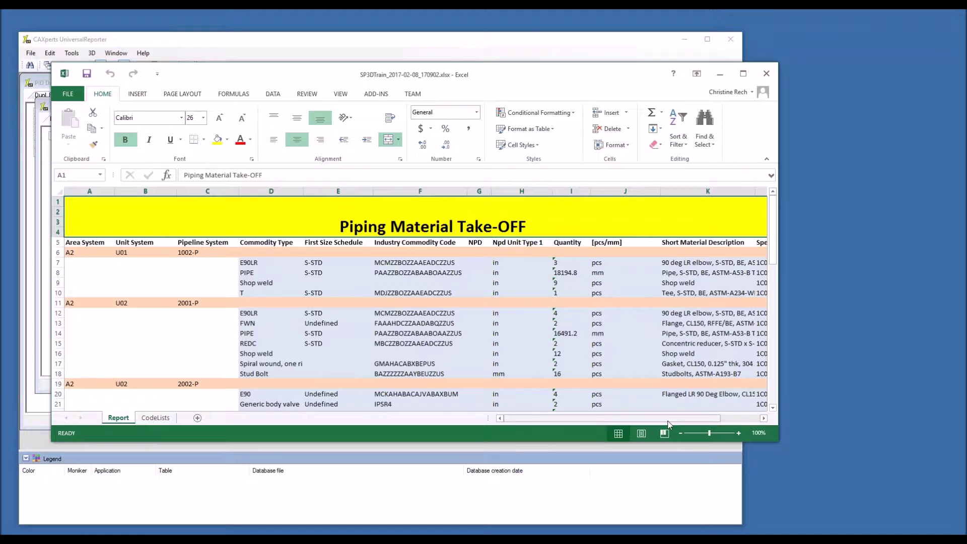
drag(670, 422, 629, 410)
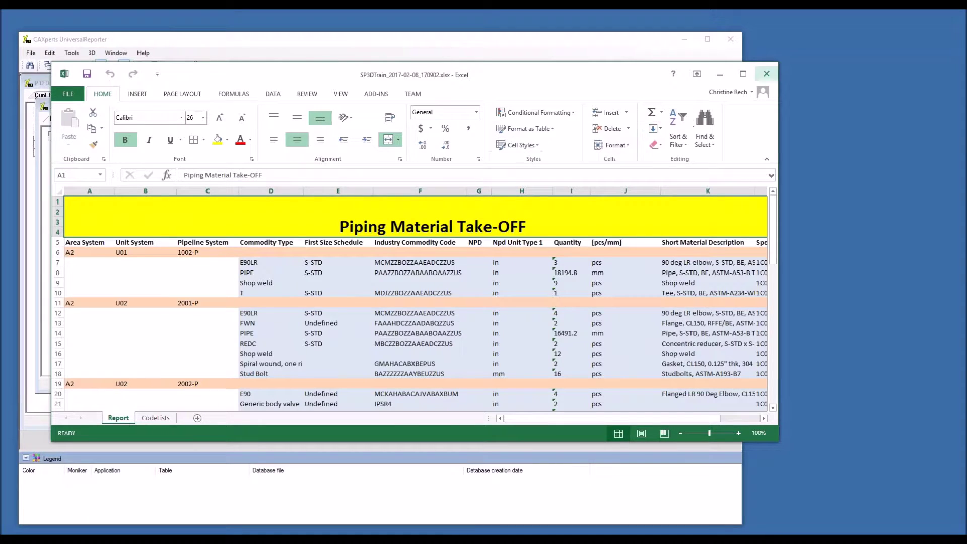
click(766, 74)
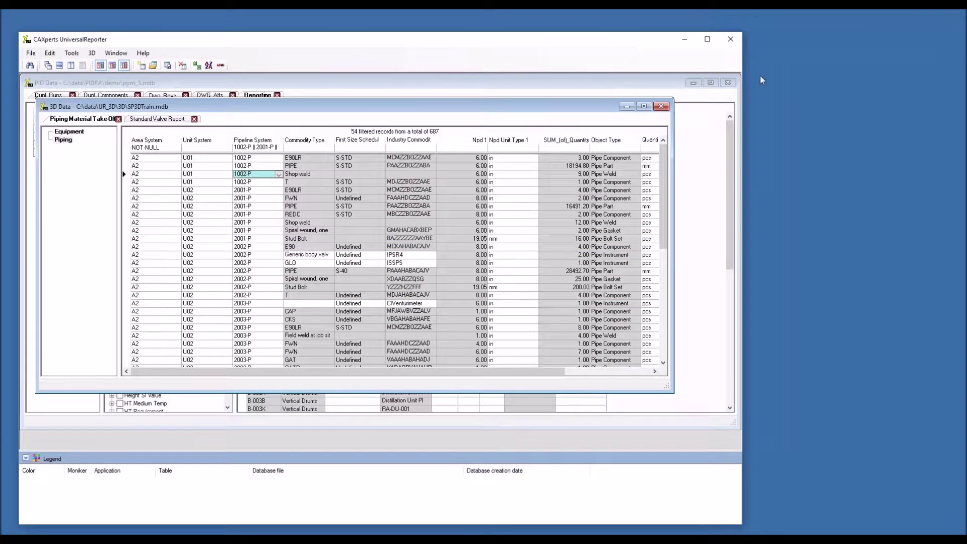
Minimize the 3D Data window, view the Product Cooler highlighted in its P&ID drawing, and close the drawing.
click(626, 107)
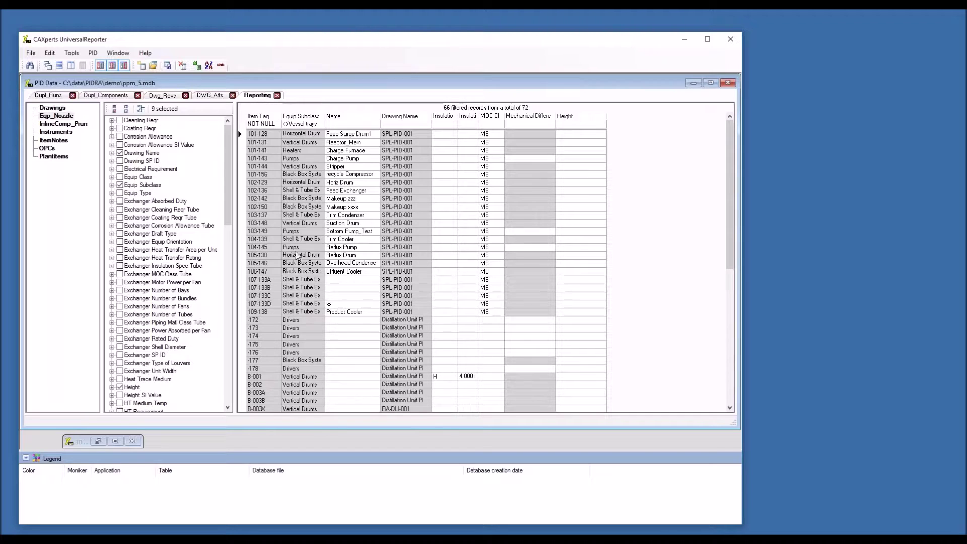
right_click(349, 314)
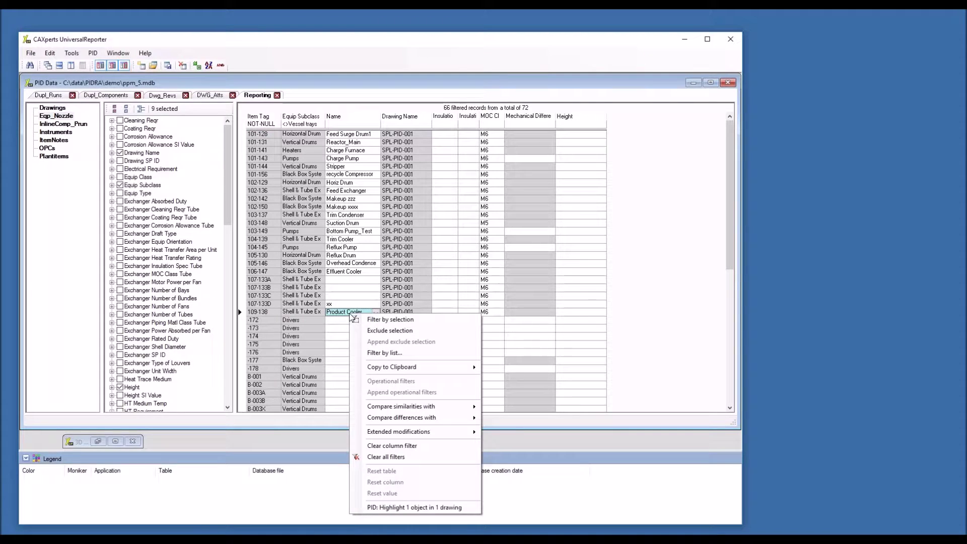
click(416, 507)
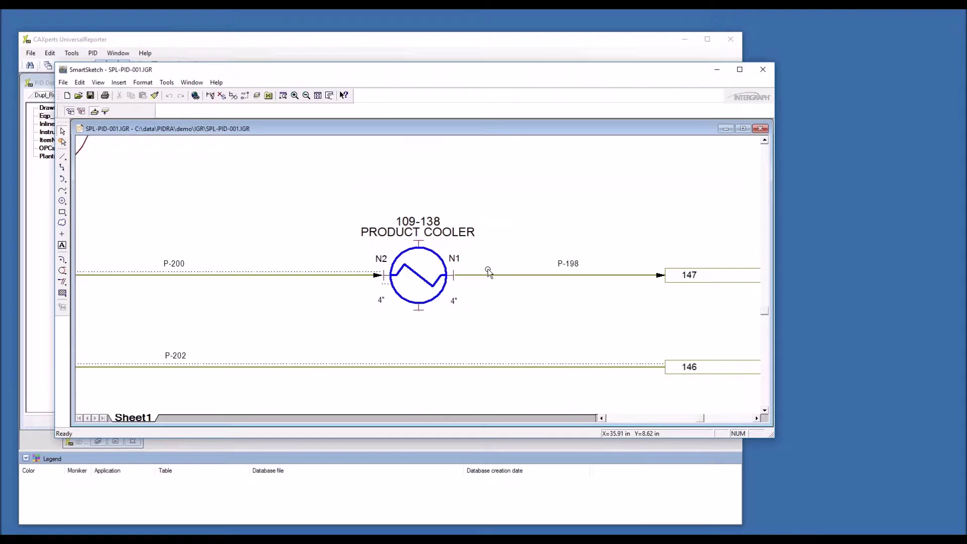
click(763, 70)
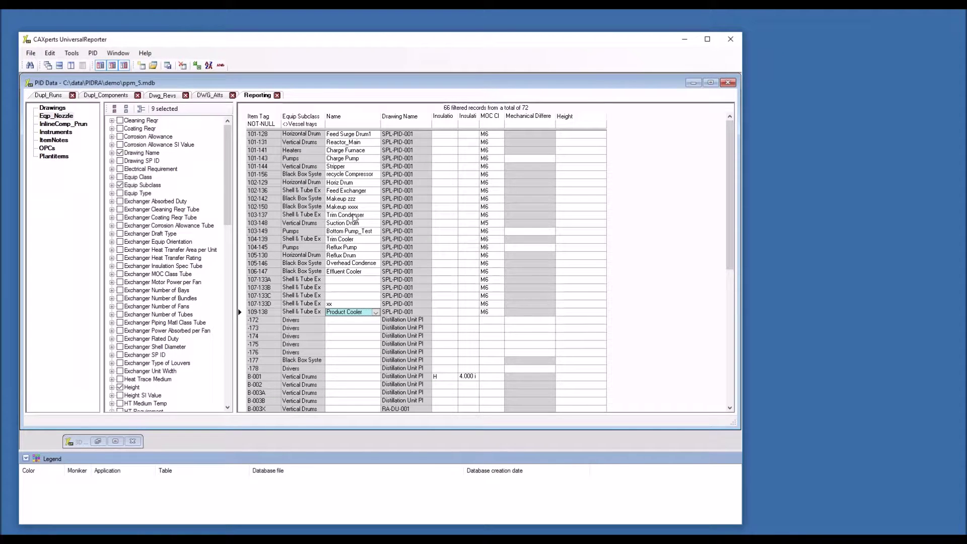
Highlight the 1800 mm pipe run from the InlineComp_Prun table in its drawing, inspect its connection to the reflux drum, and close the drawing.
click(71, 125)
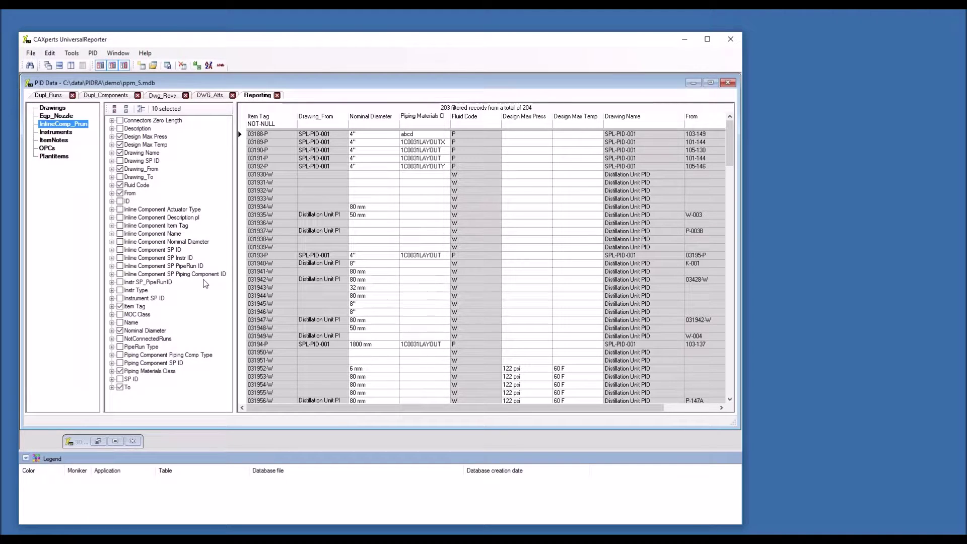
click(370, 346)
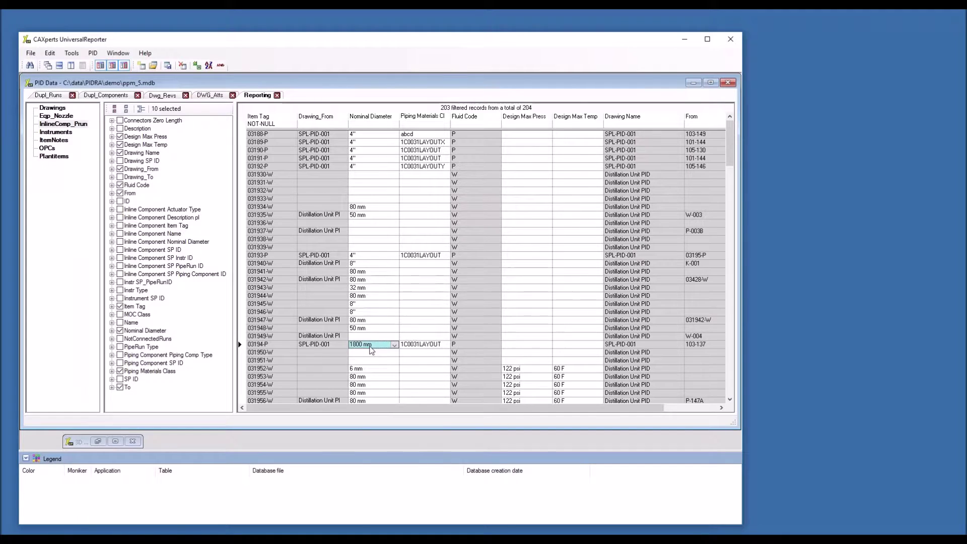
right_click(371, 349)
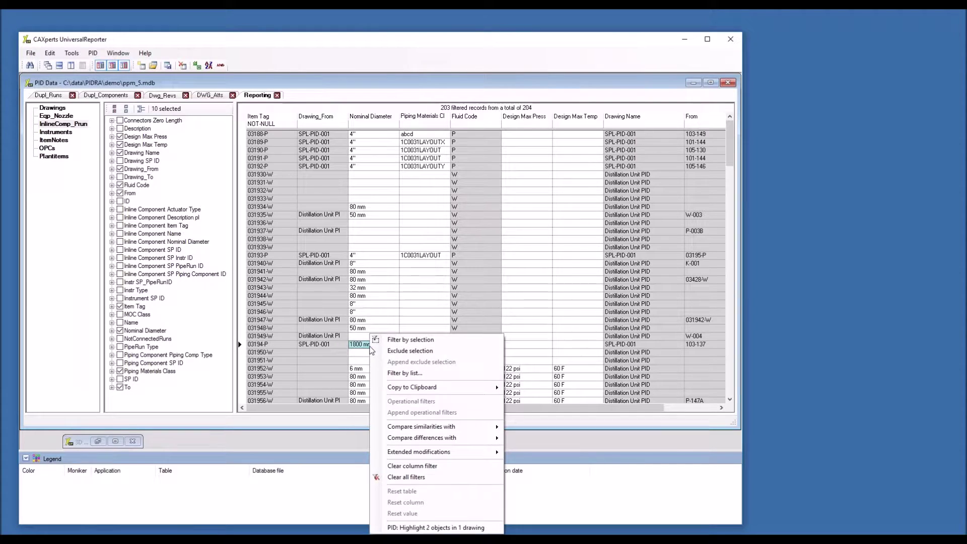
click(433, 527)
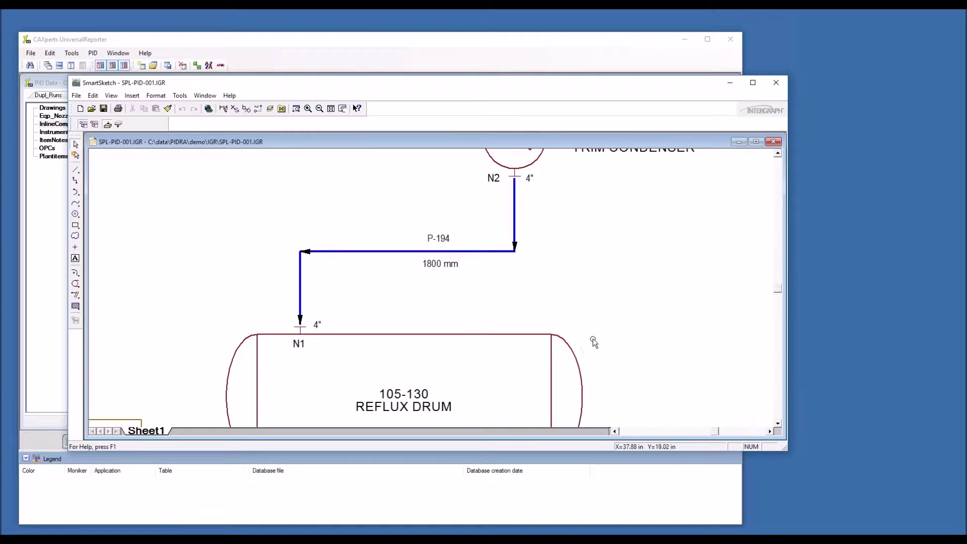
click(577, 363)
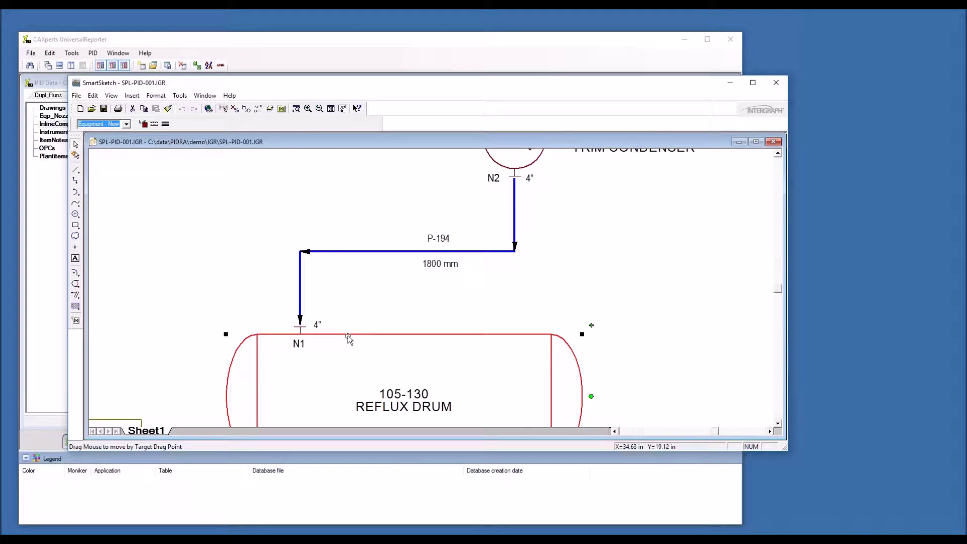
click(671, 285)
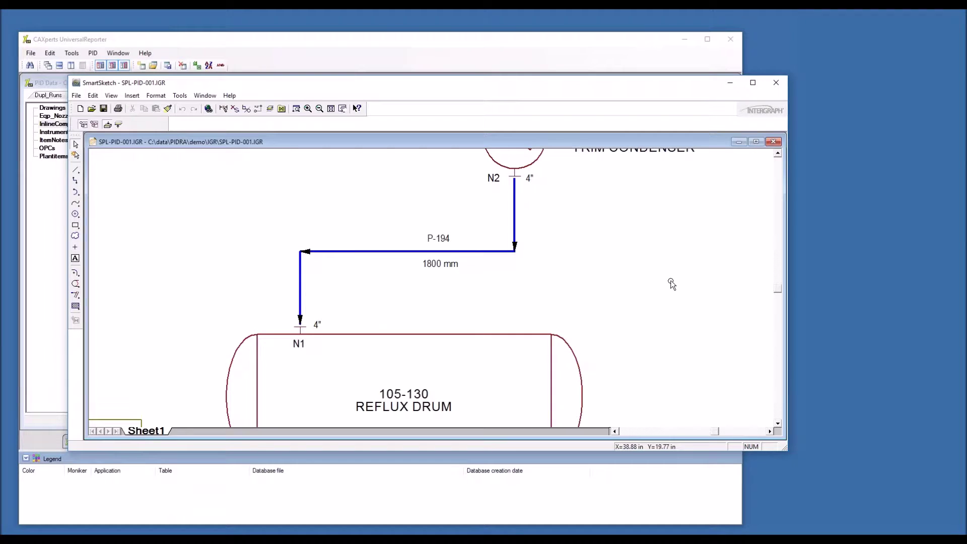
click(781, 85)
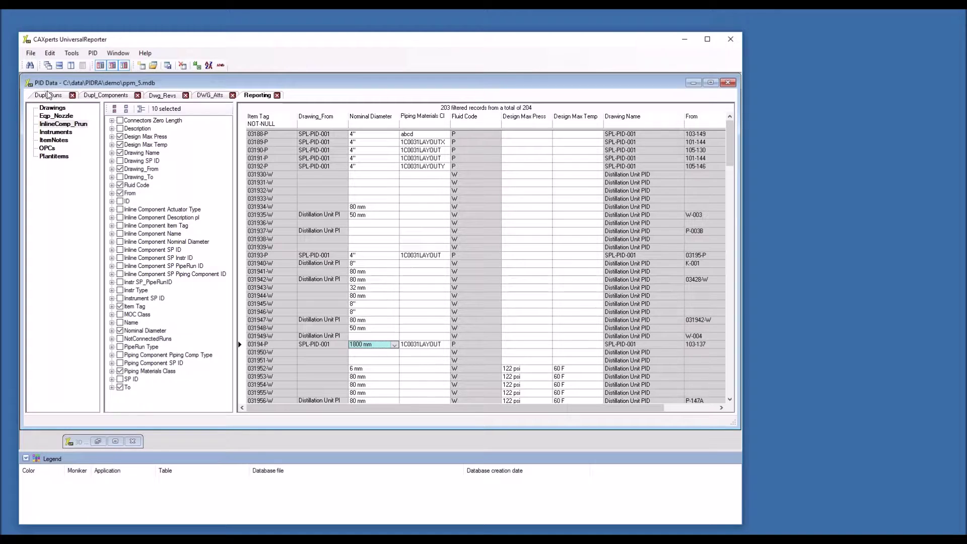
Add a COUNT of Inline Component SP ID to the Dupl_Components report.
click(105, 97)
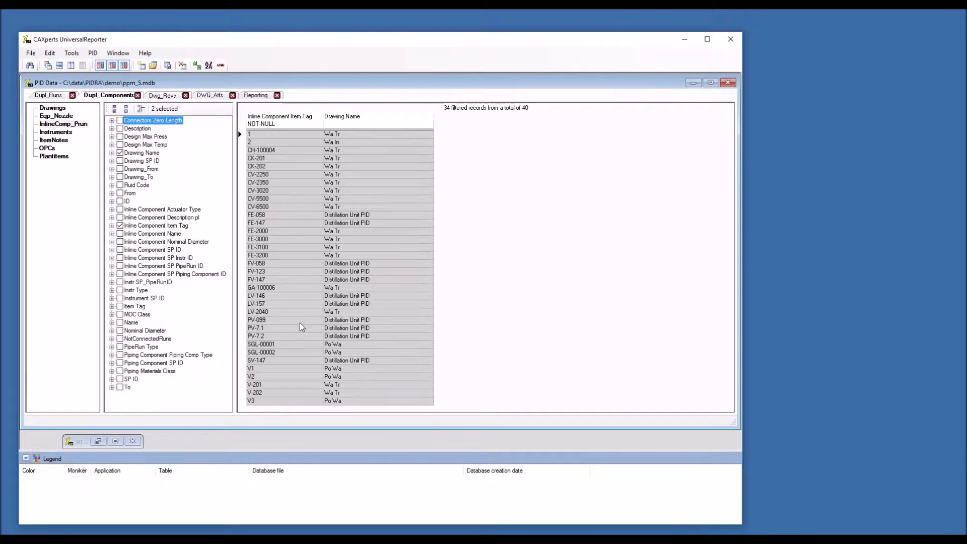
click(120, 250)
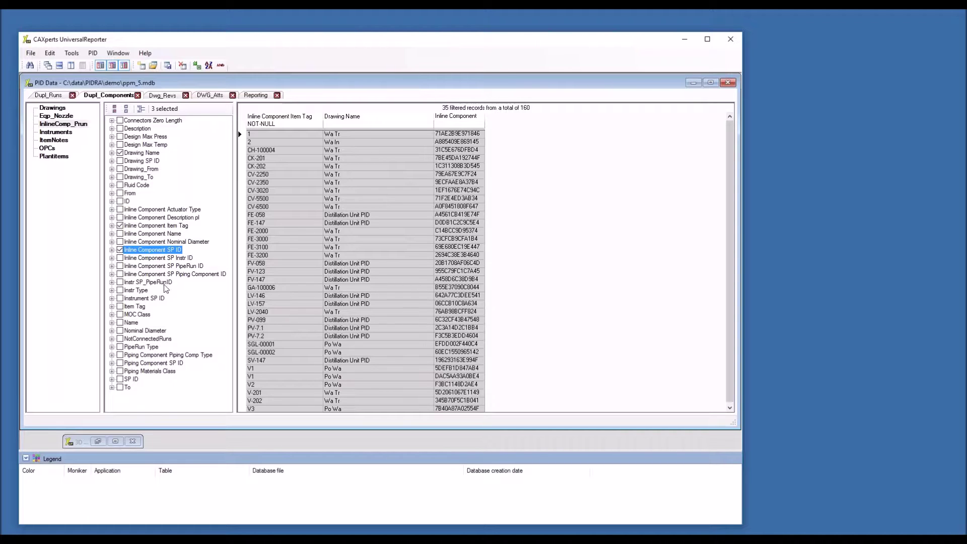
click(112, 250)
click(130, 257)
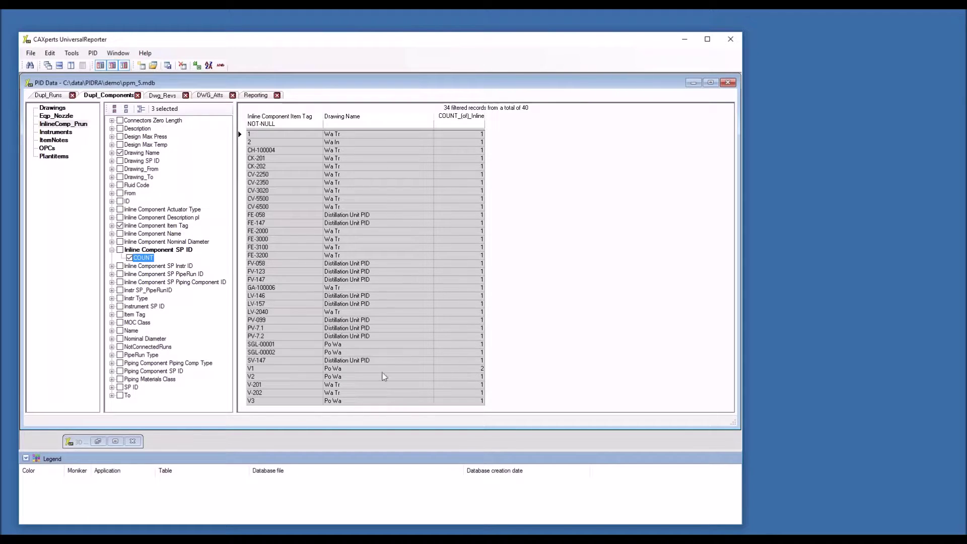
Highlight the duplicate V1 components in their drawing, examine both valves and their tags, and close the drawing.
click(300, 370)
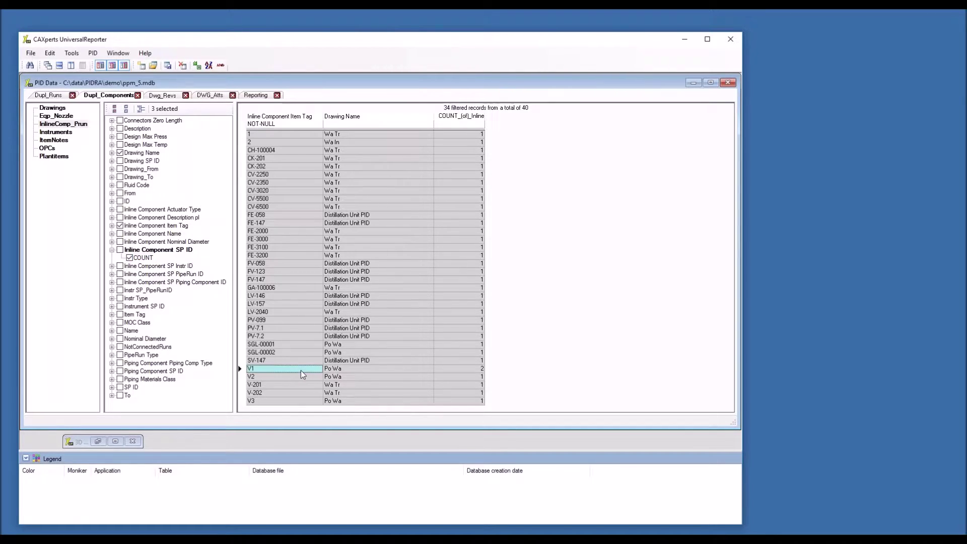
right_click(300, 370)
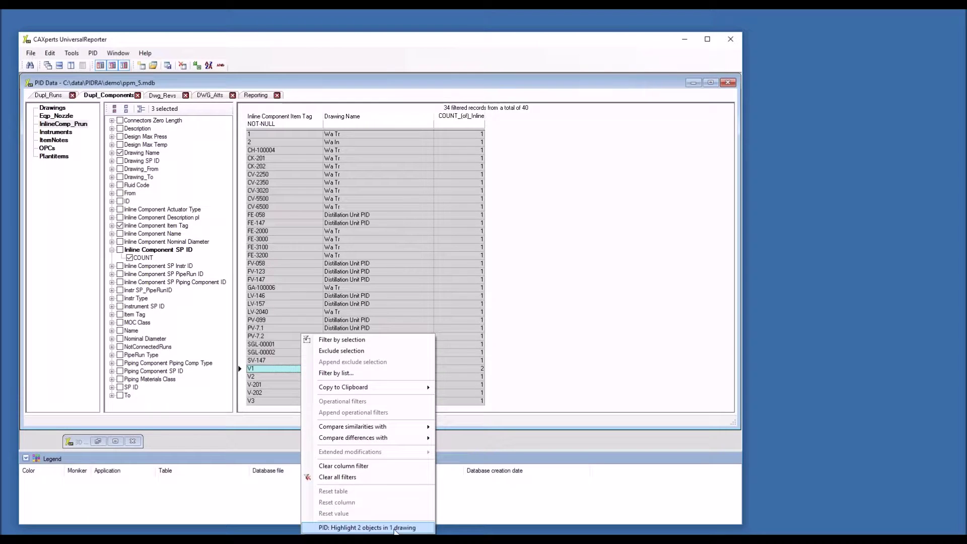
click(352, 527)
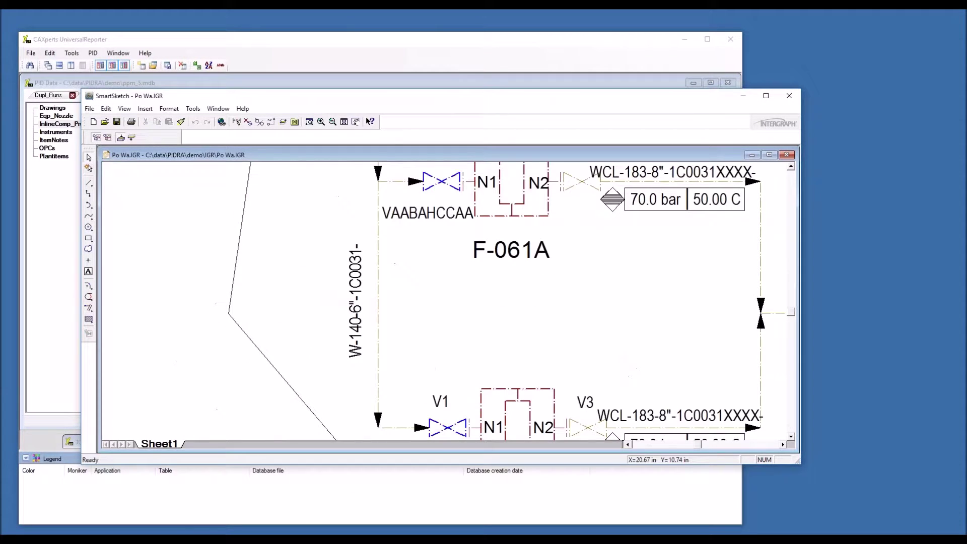
click(791, 167)
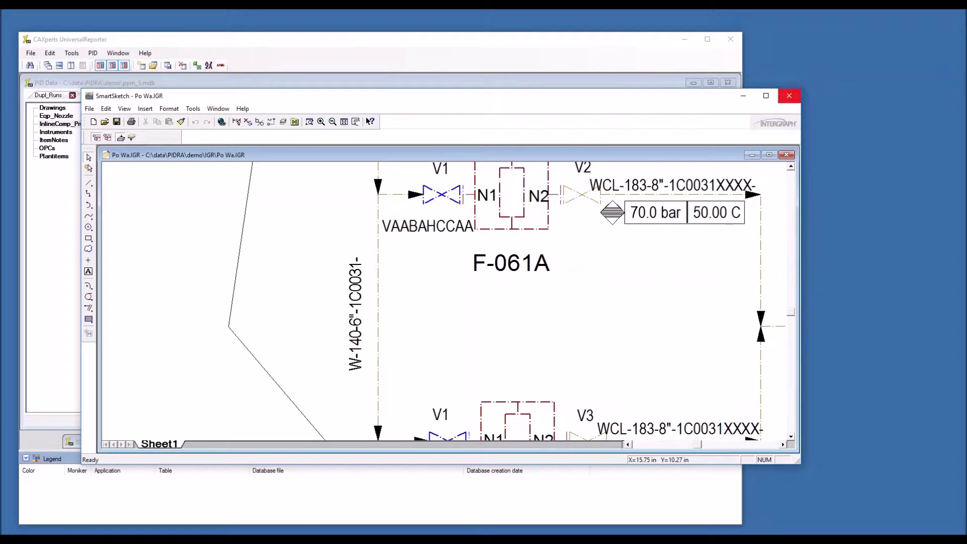
click(788, 96)
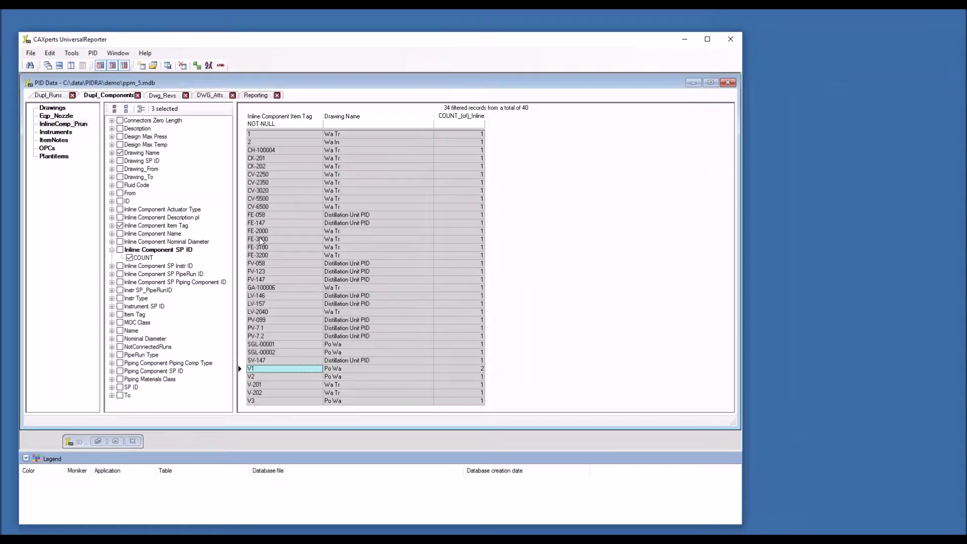
Add the NotConnectedRuns column to the Dupl_Runs report and filter it to the value 1.
click(52, 97)
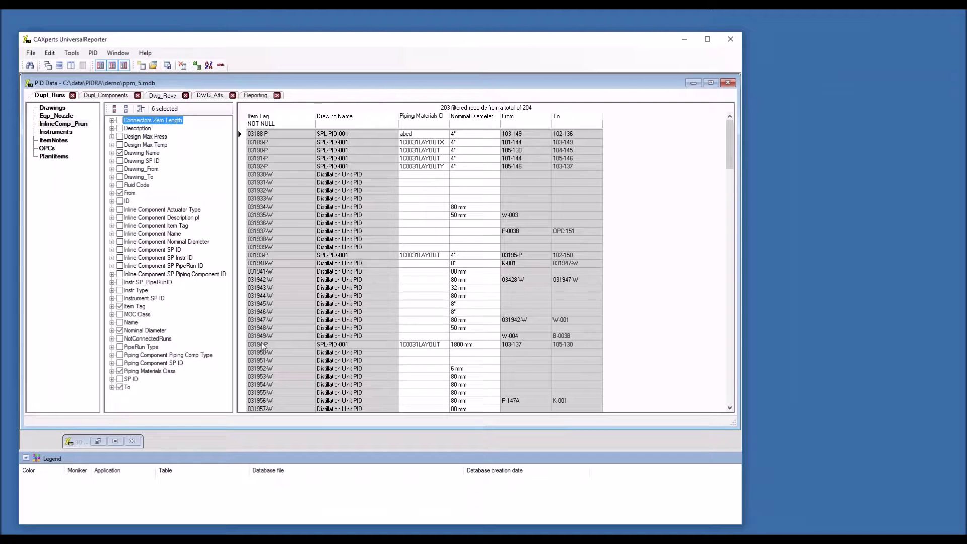
click(120, 339)
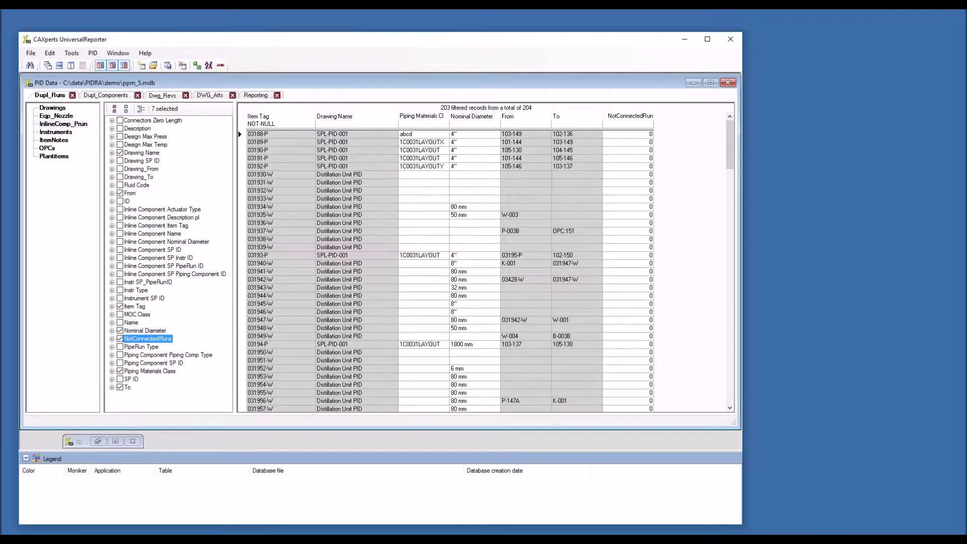
drag(730, 164, 733, 235)
click(650, 124)
click(649, 124)
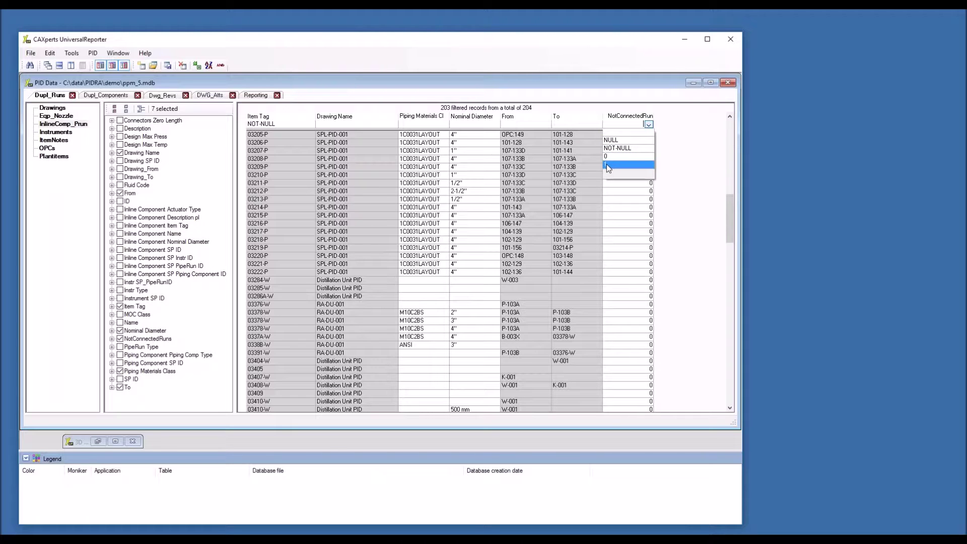
click(606, 164)
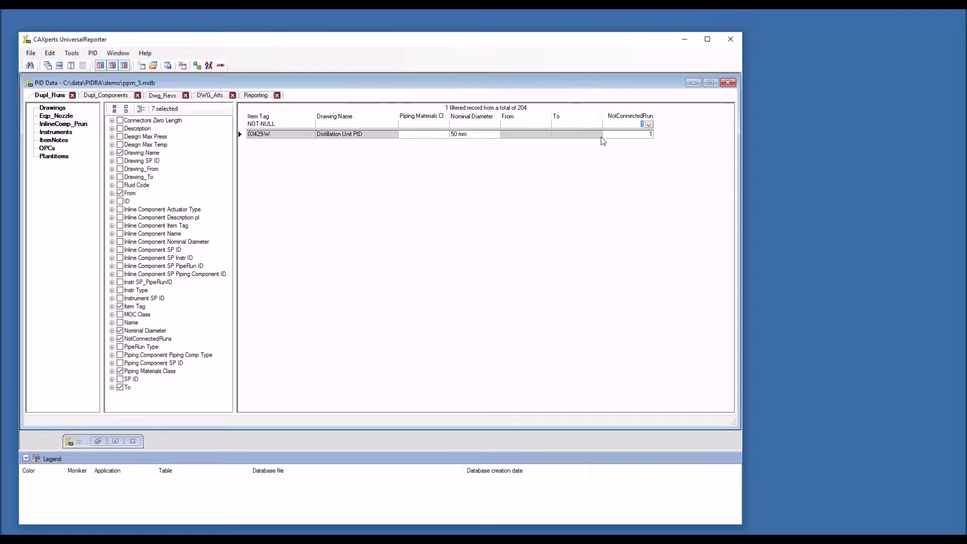
Highlight the segments of unconnected run 03429-W in its drawing, examine them, and close the drawing.
right_click(288, 135)
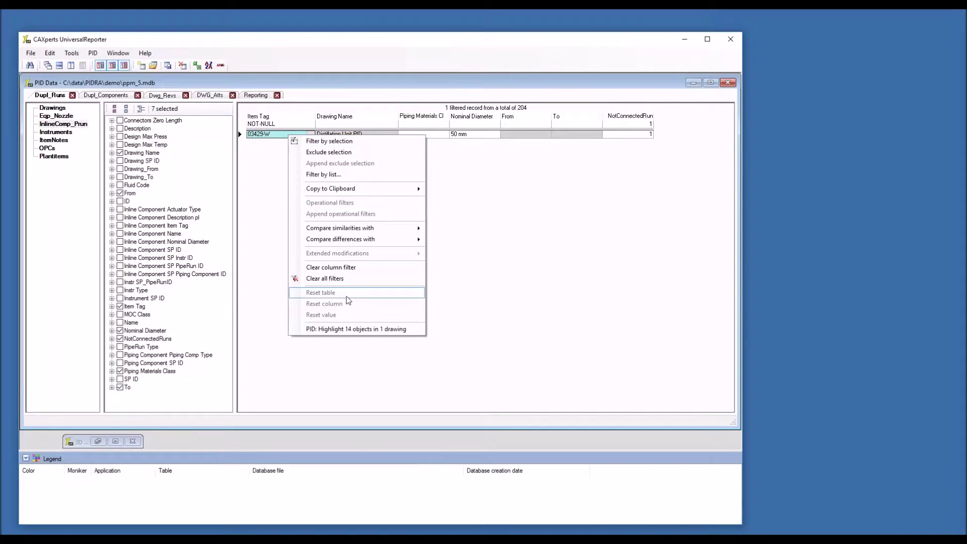
click(359, 327)
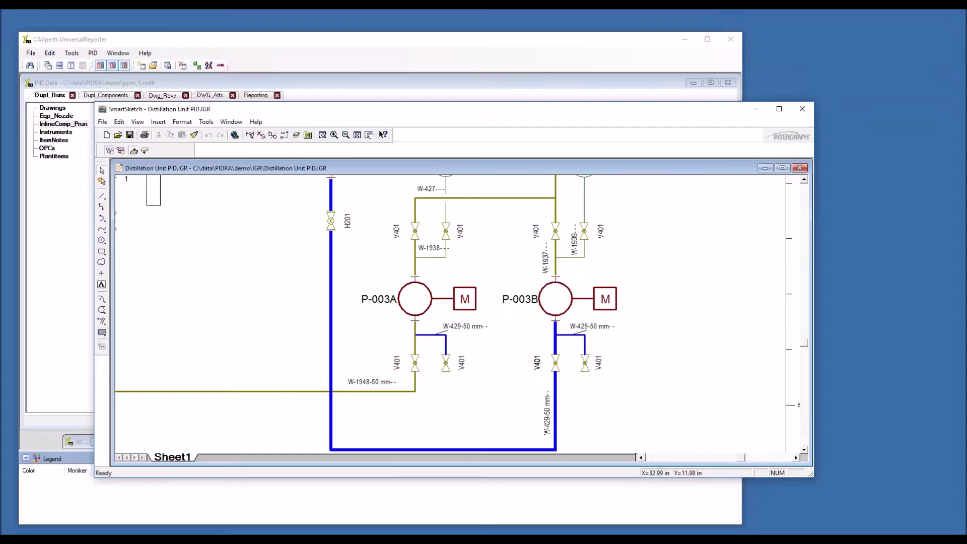
click(802, 108)
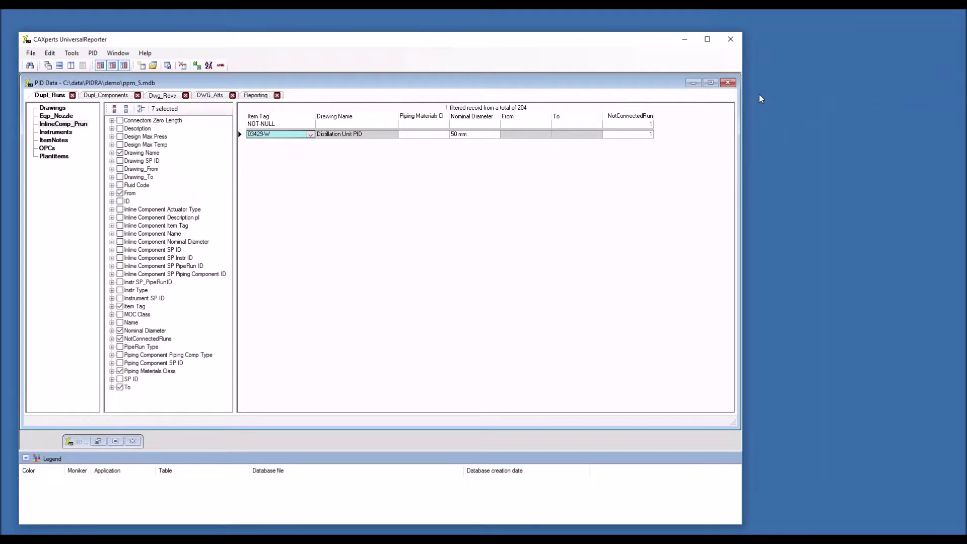
Display the Eqp_Nozzle table in the Reporting view and widen its Name column to fit the full names.
double_click(68, 123)
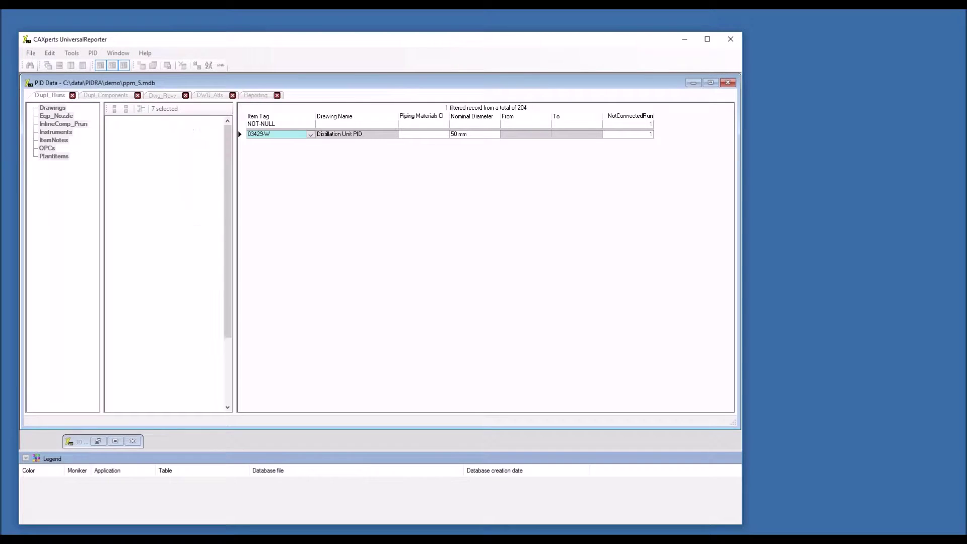
click(256, 99)
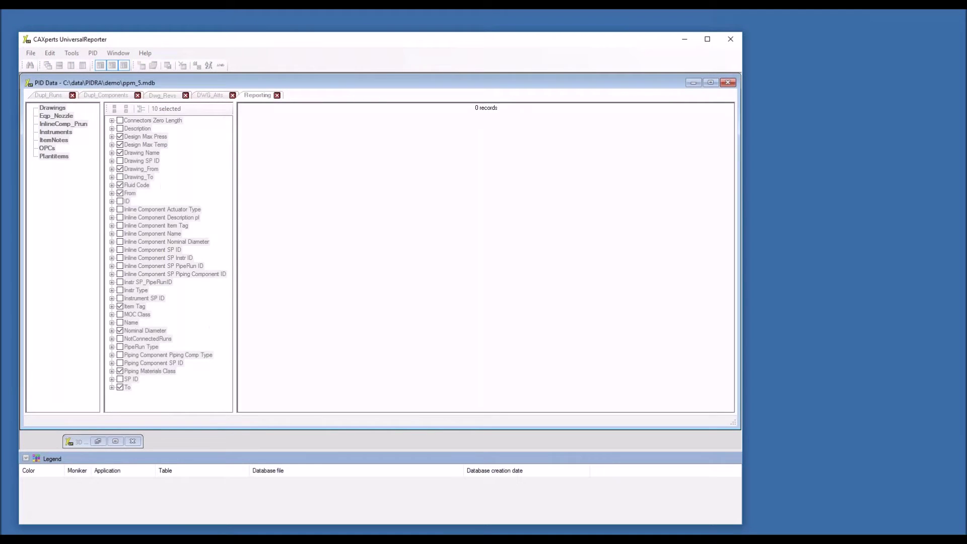
click(50, 116)
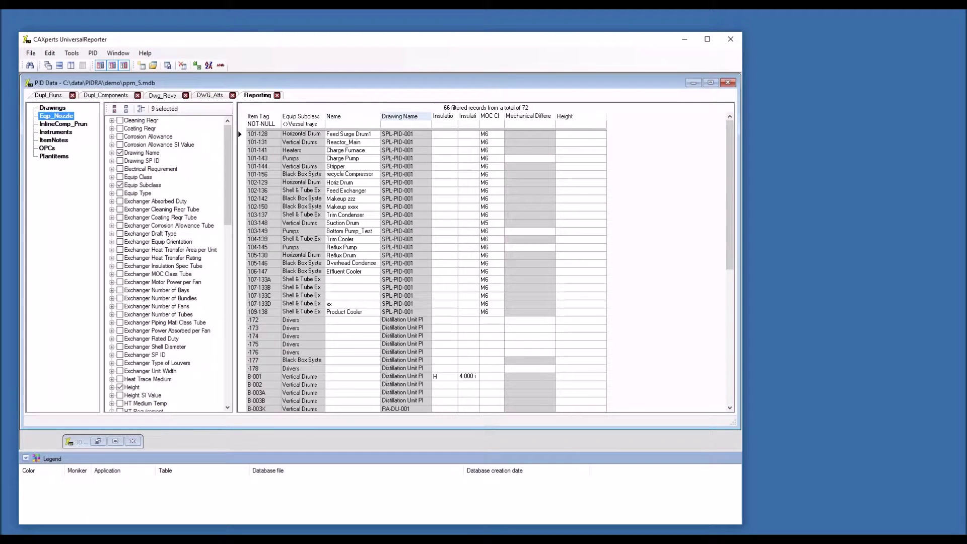
drag(380, 120, 418, 120)
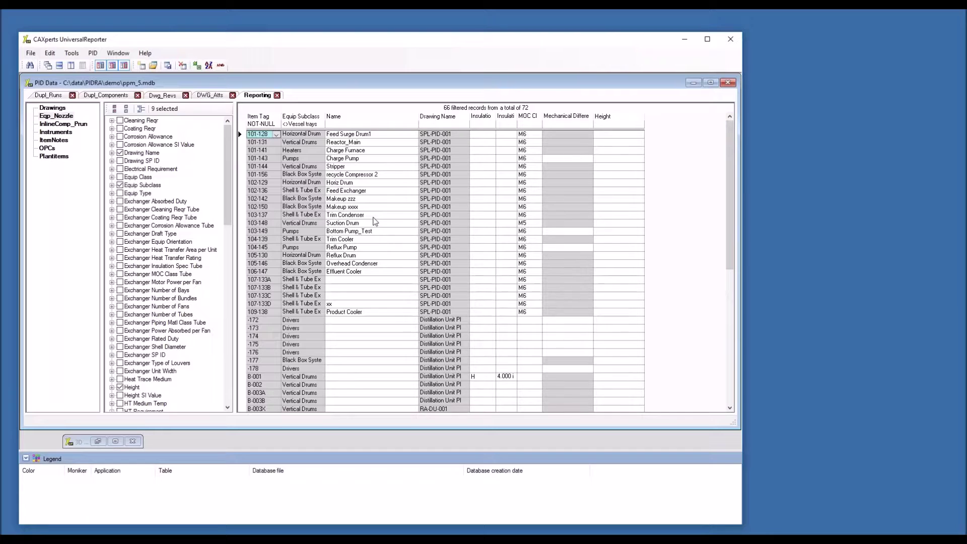
Change the name of equipment item 106-147 to Effluent Cooler 123, applying the change only to the selected object.
click(378, 272)
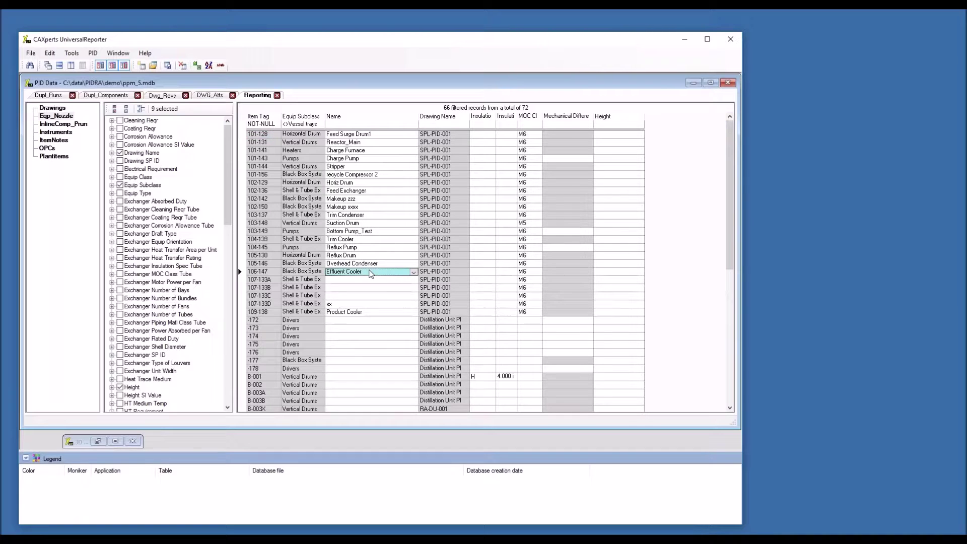
click(383, 272)
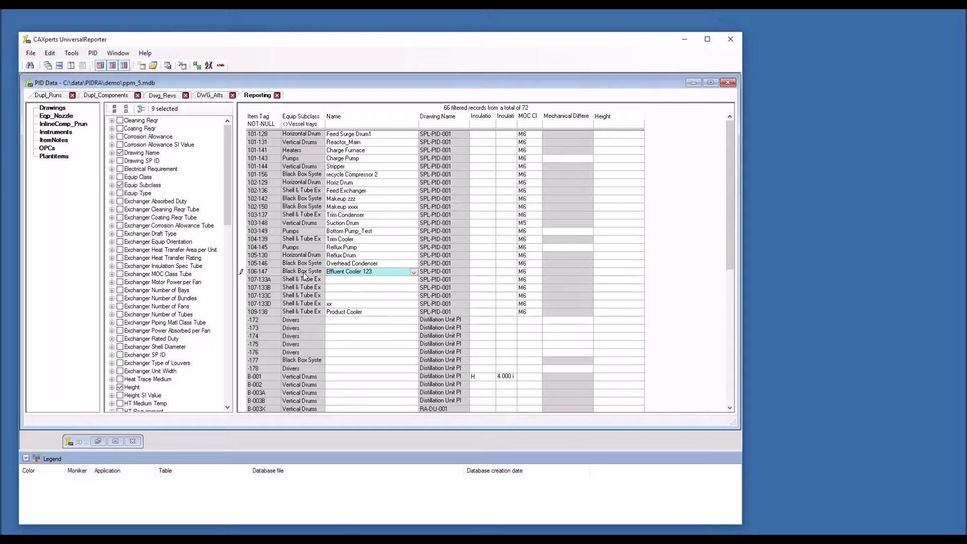
click(378, 286)
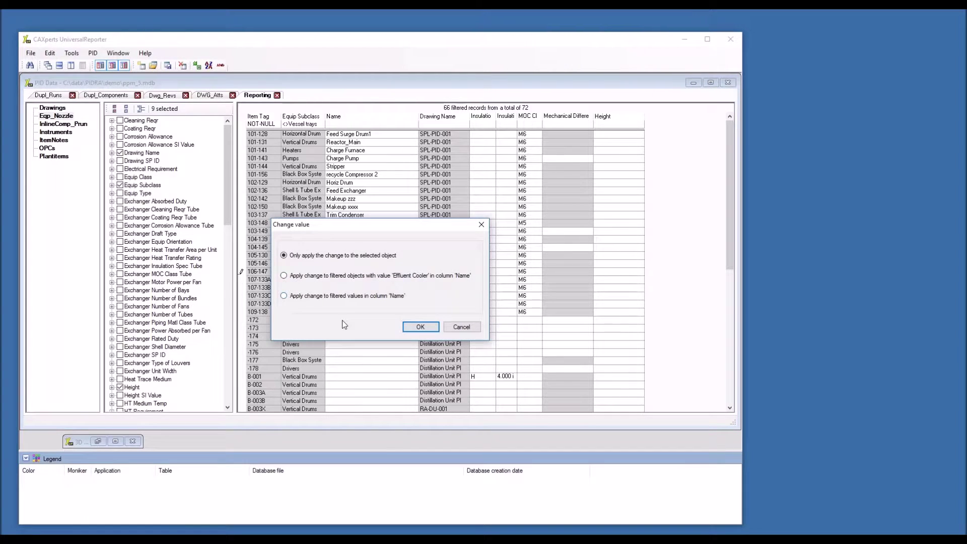
click(430, 327)
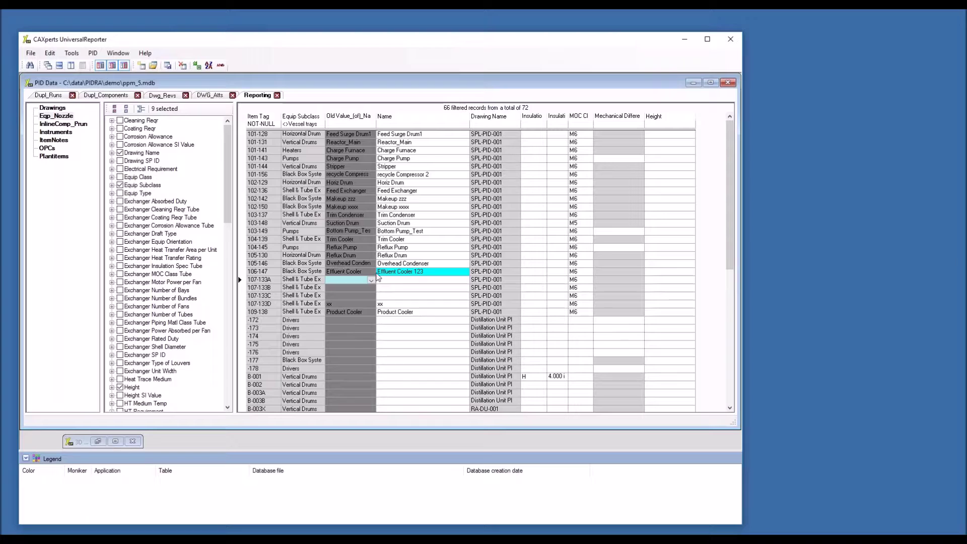
Set the MOC Class of equipment item 107-133C to M3, applying the change only to the selected object.
click(589, 298)
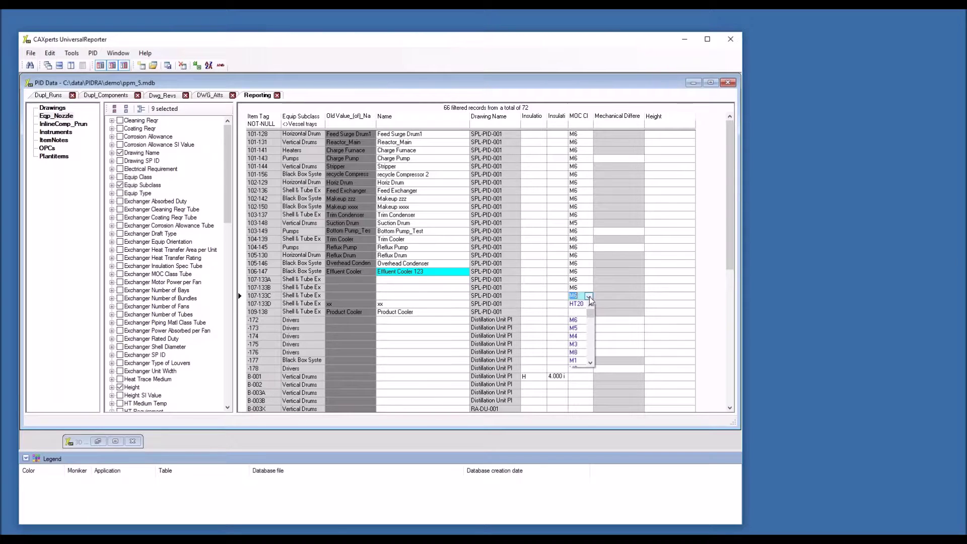
click(578, 344)
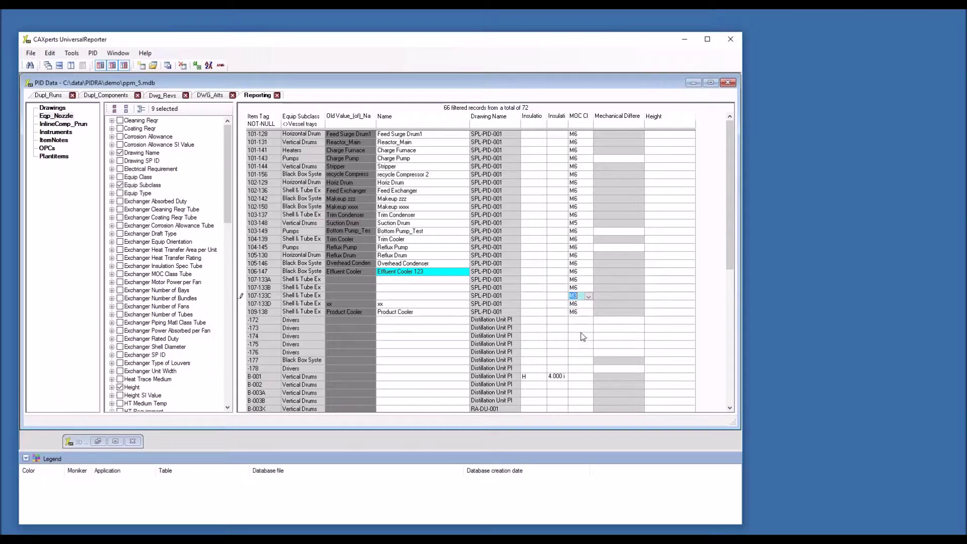
key(Return)
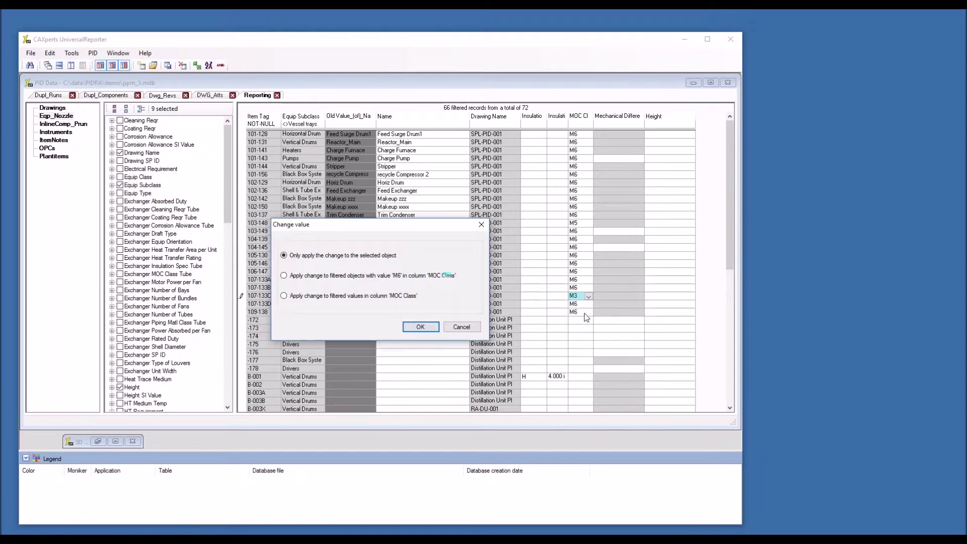
click(427, 328)
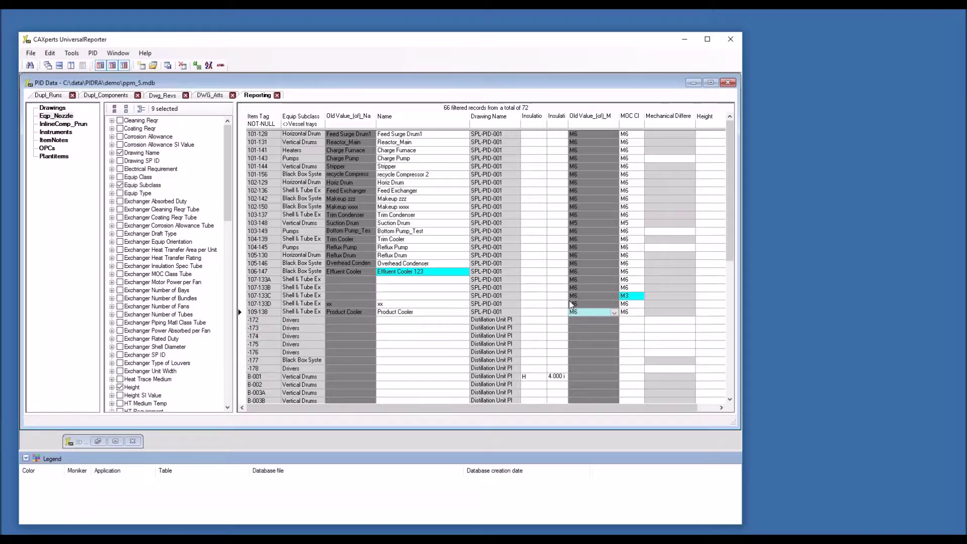
Reset the changed name of equipment item 106-147 and reset the whole MOC Class column.
right_click(448, 271)
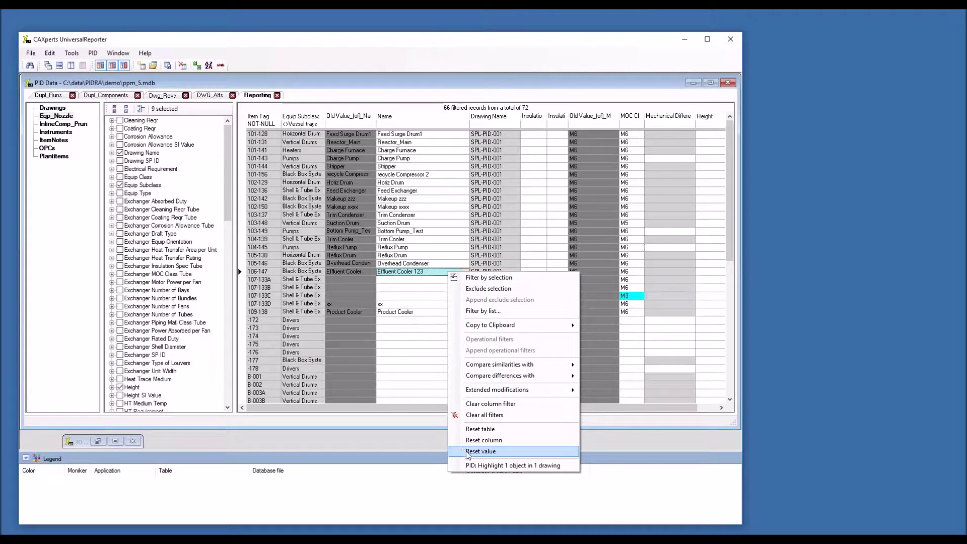
click(487, 451)
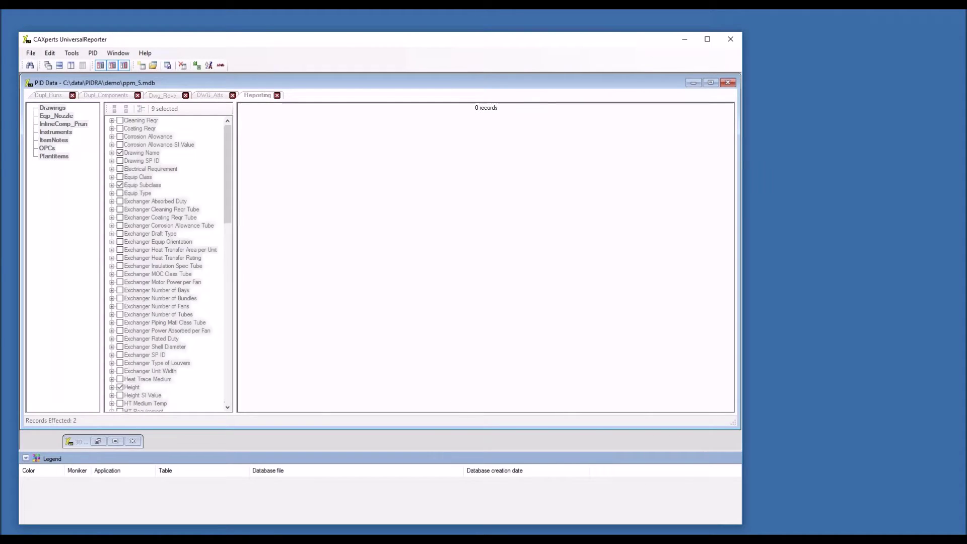
right_click(578, 280)
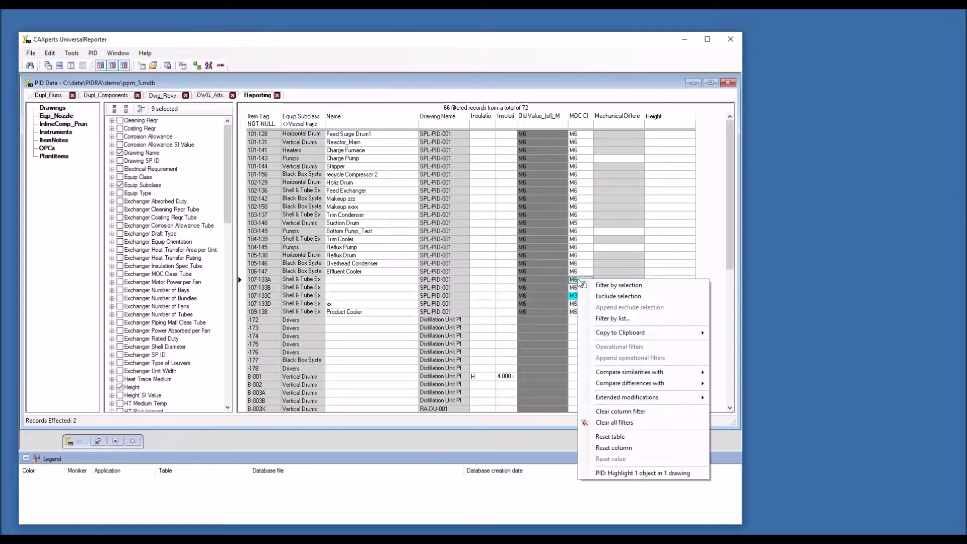
click(628, 447)
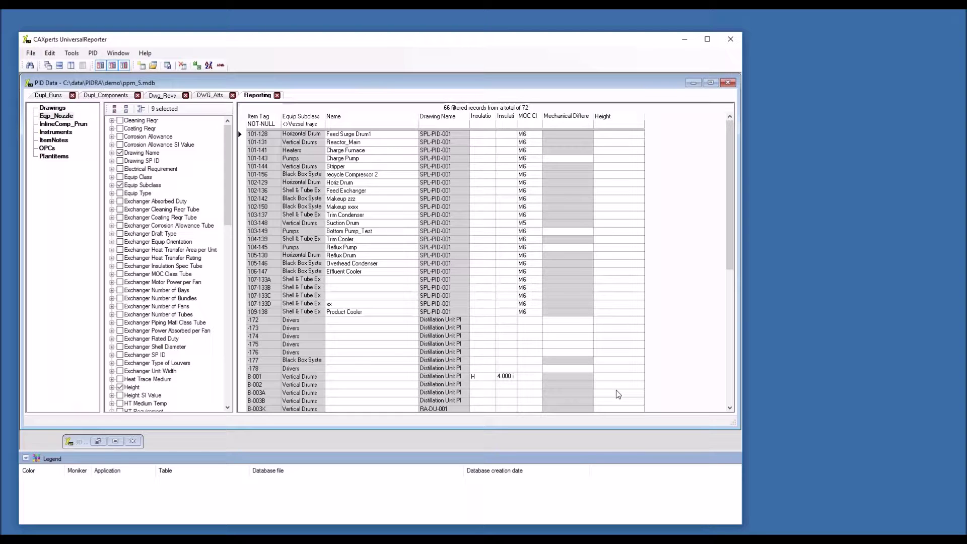
Replace Drum with Vessel throughout the Name column, and then reset the column to its original values.
right_click(371, 223)
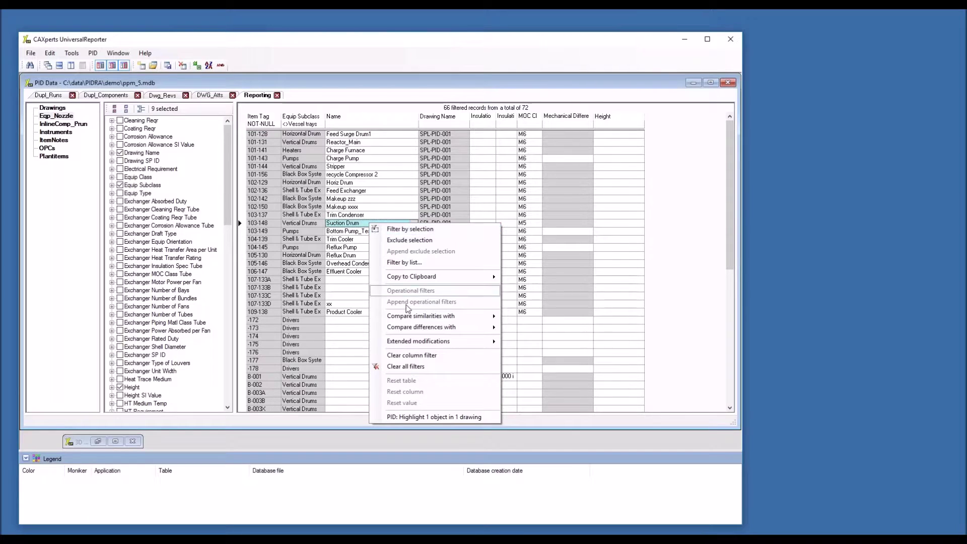
mouse_move(454, 345)
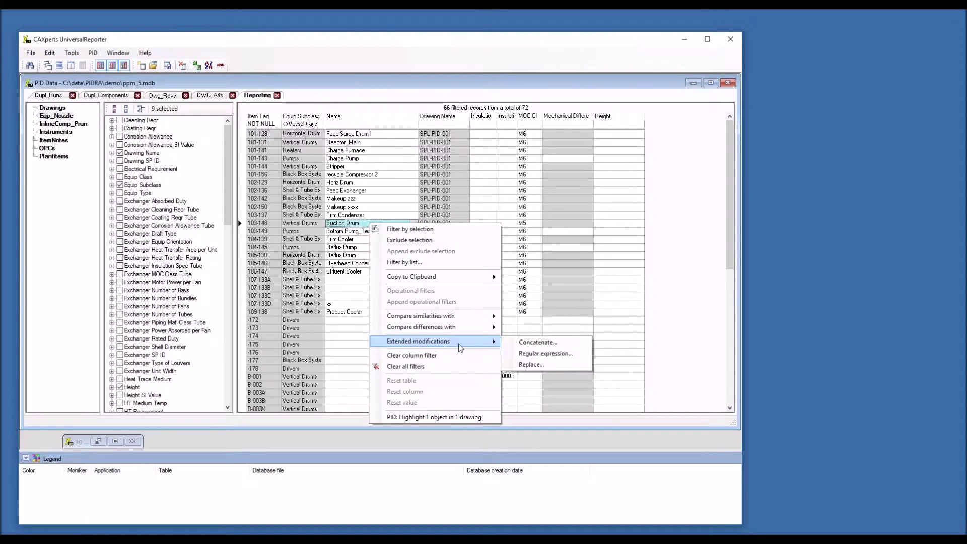
click(538, 368)
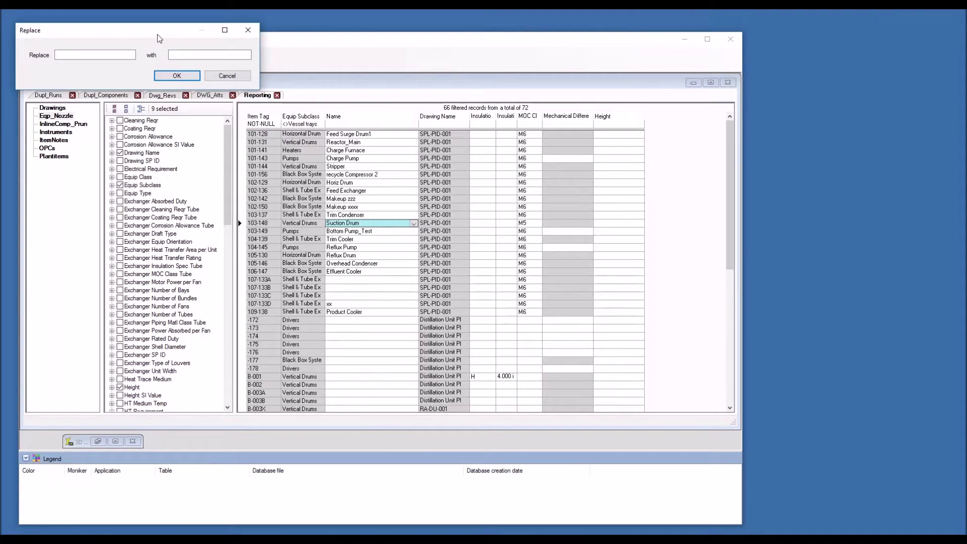
drag(157, 35, 240, 161)
click(242, 250)
text(Drum)
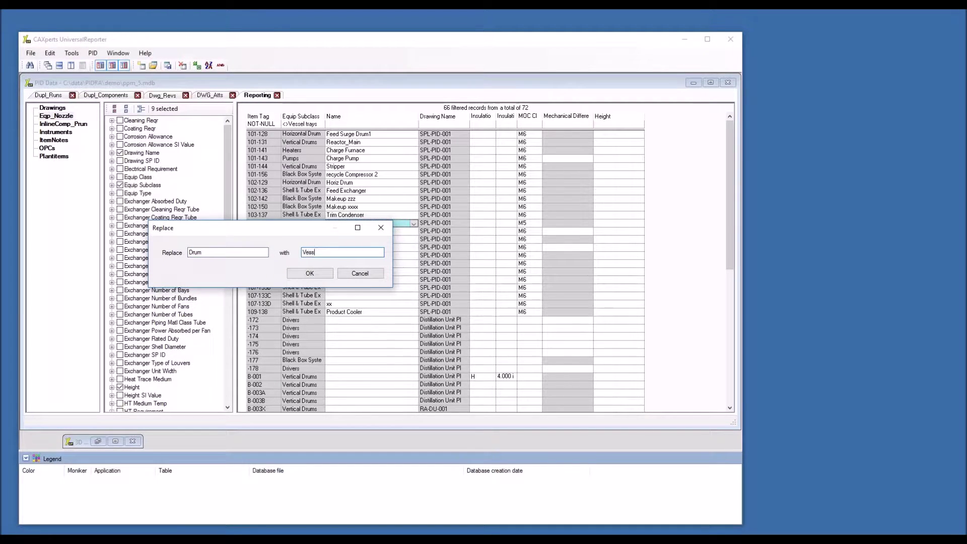
click(323, 273)
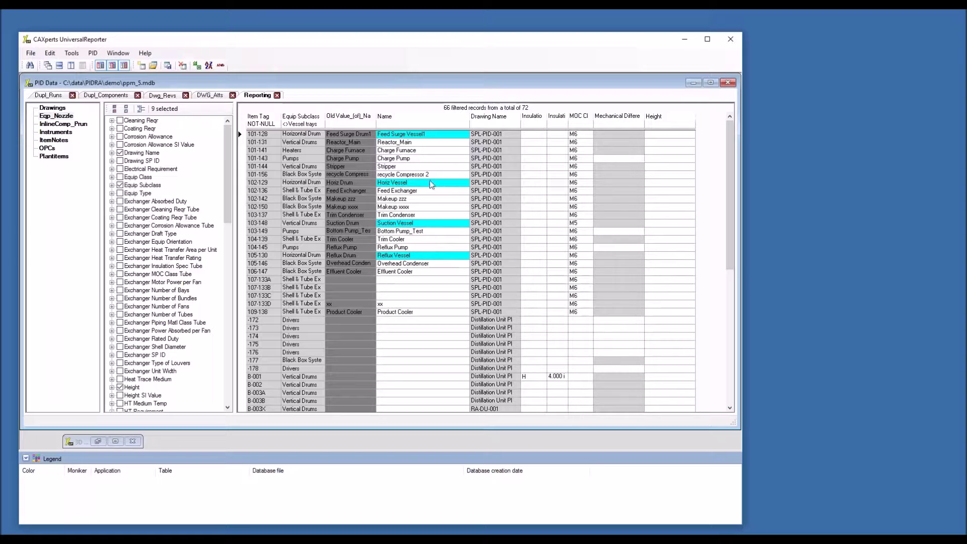
right_click(437, 224)
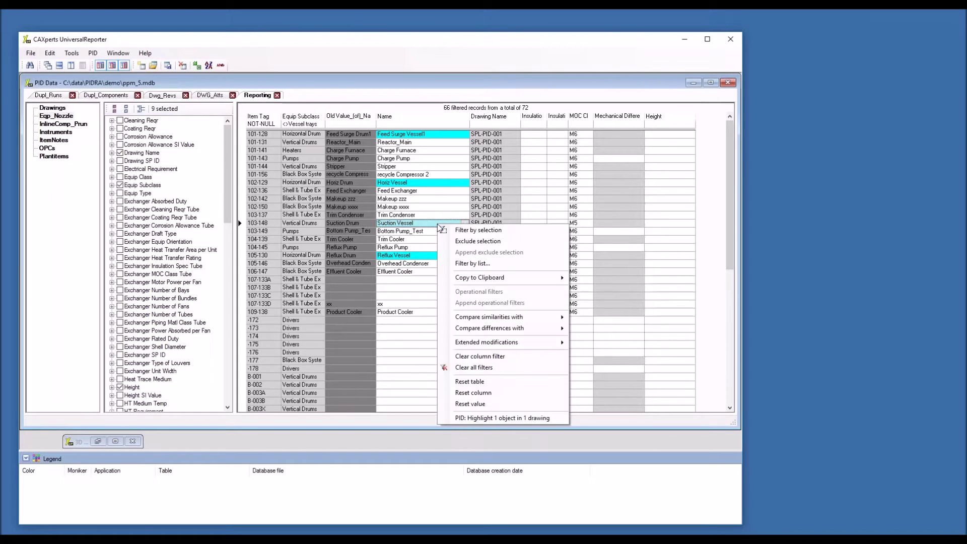
click(475, 392)
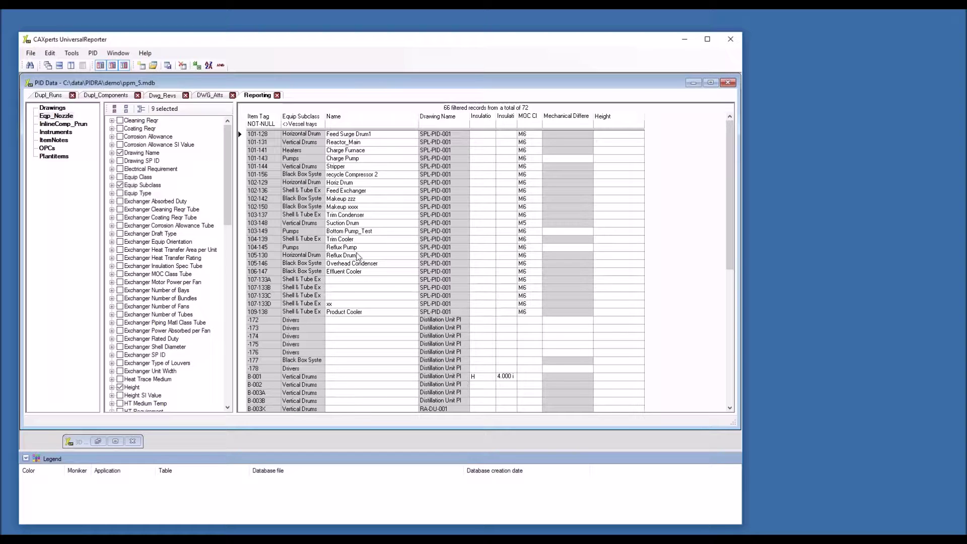
Create an Excel report from the Equipment_Sheet.xlsx template with code lists added, save it in R_Outp and open it.
click(208, 66)
click(243, 275)
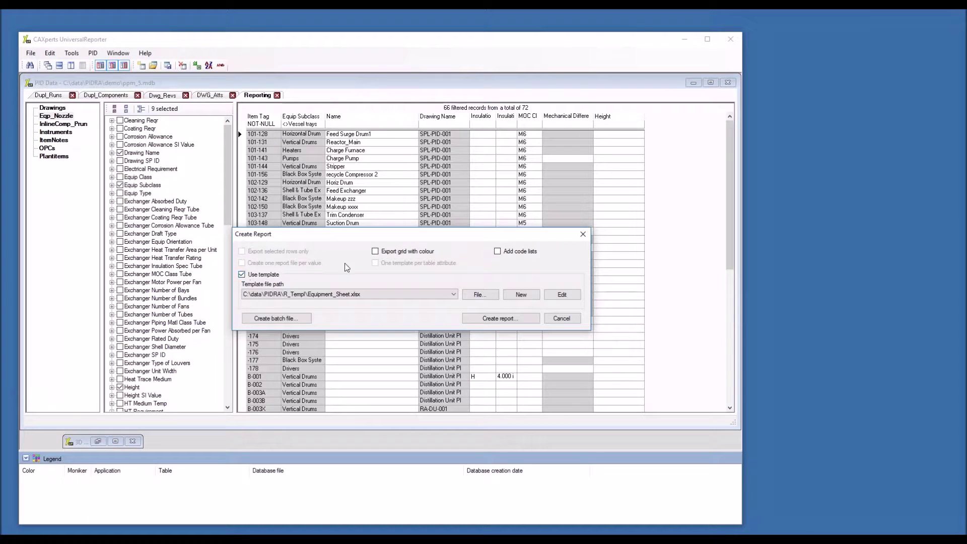
click(505, 255)
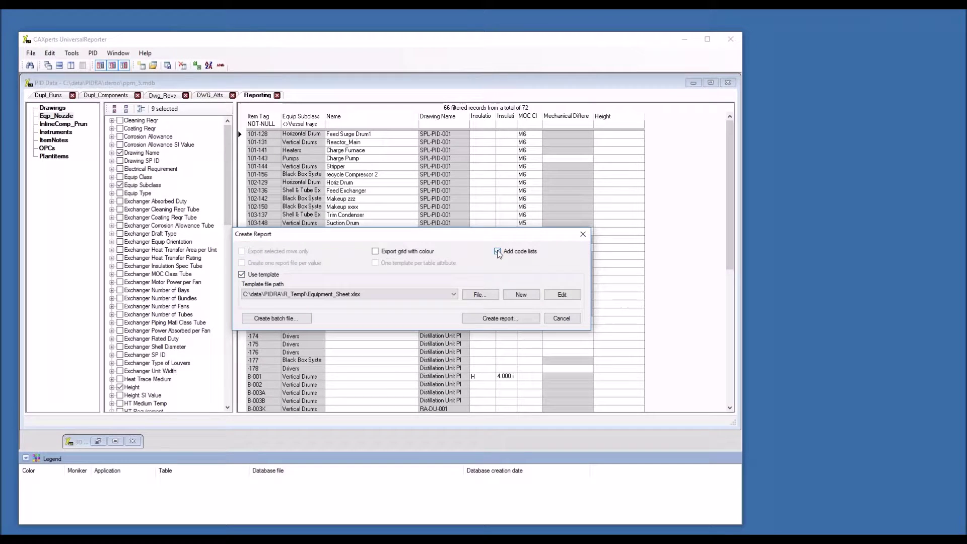
click(495, 319)
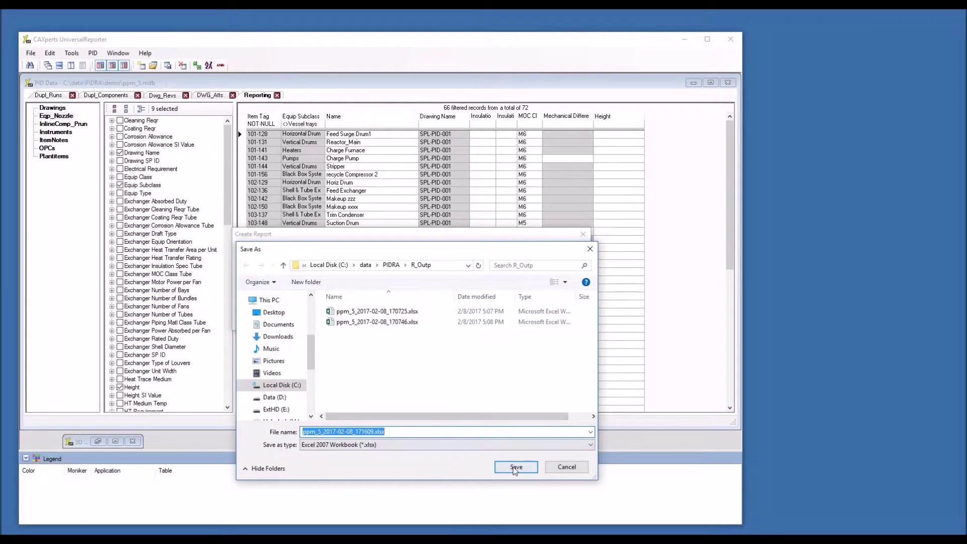
click(514, 465)
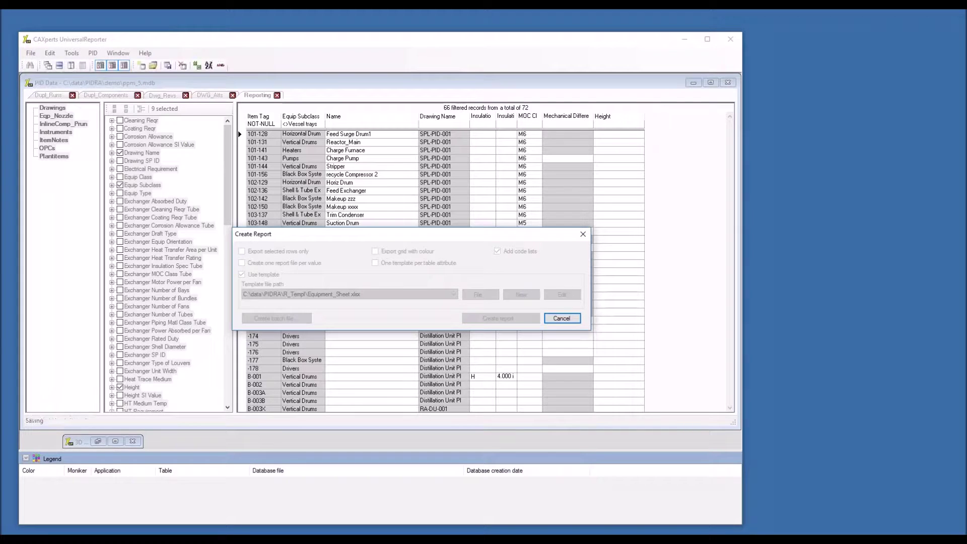
click(461, 313)
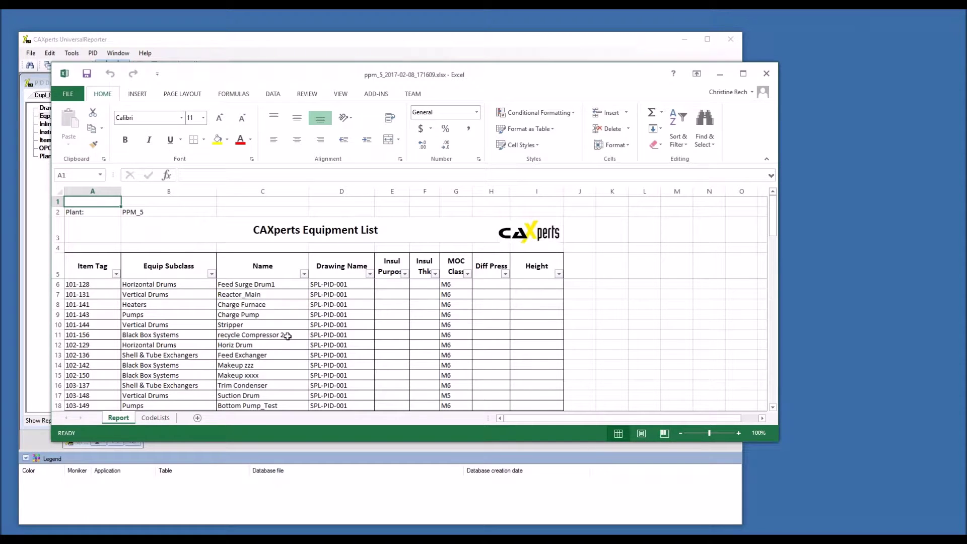
Change the name of item 101-144 in the Excel equipment list to Stripper 123.
click(263, 326)
double_click(263, 326)
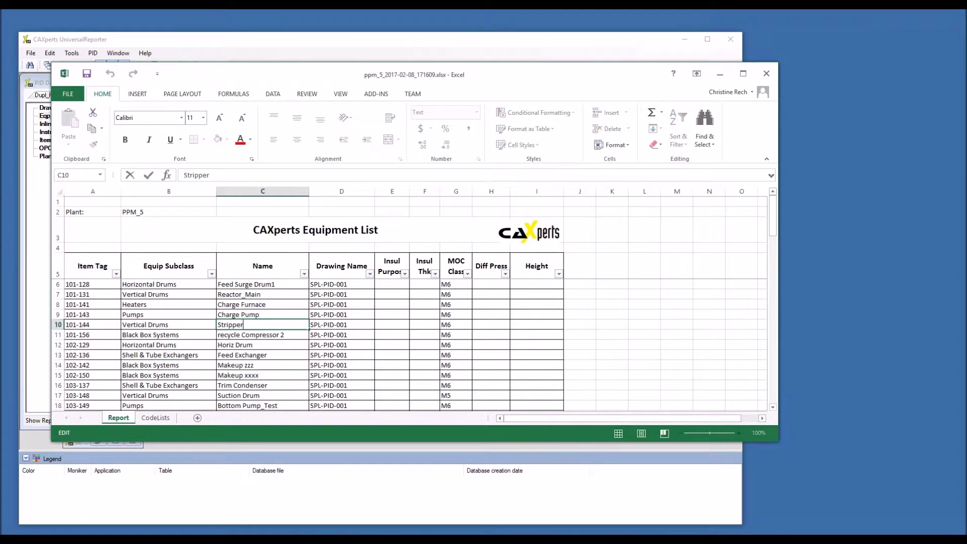
text(123)
Set the MOC Class of item 101-141 to M8 in the equipment list, and save and close the workbook.
click(456, 305)
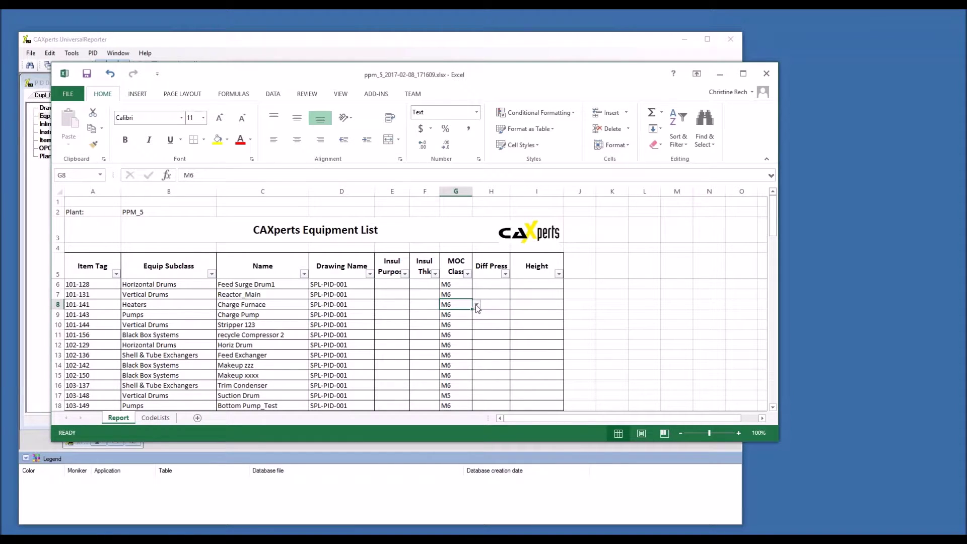
click(476, 305)
click(449, 340)
click(86, 73)
click(766, 75)
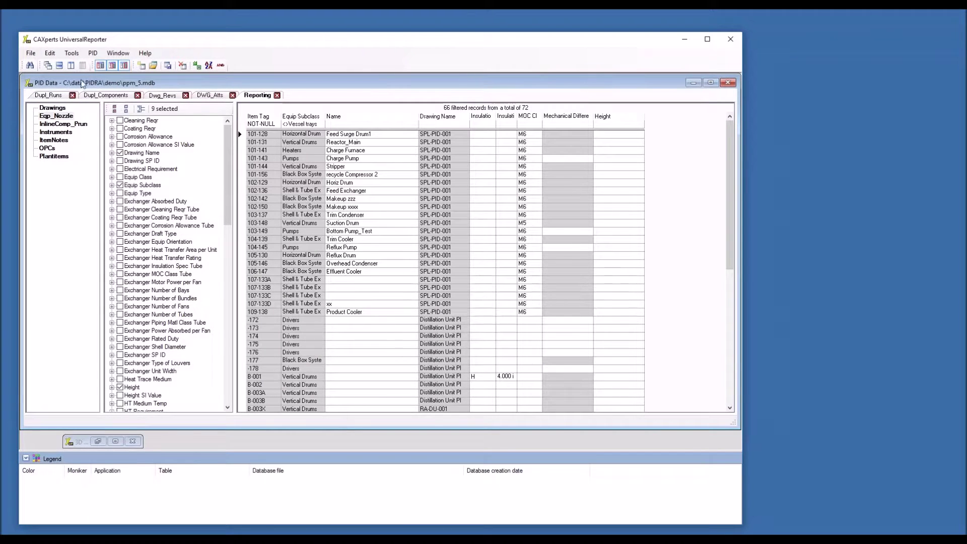
Start an Excel import of ppm_5_2017-02-08_171609.xlsx into Eqp_Nozzle, using the Report sheet with header row 5, and open its column configuration.
click(72, 55)
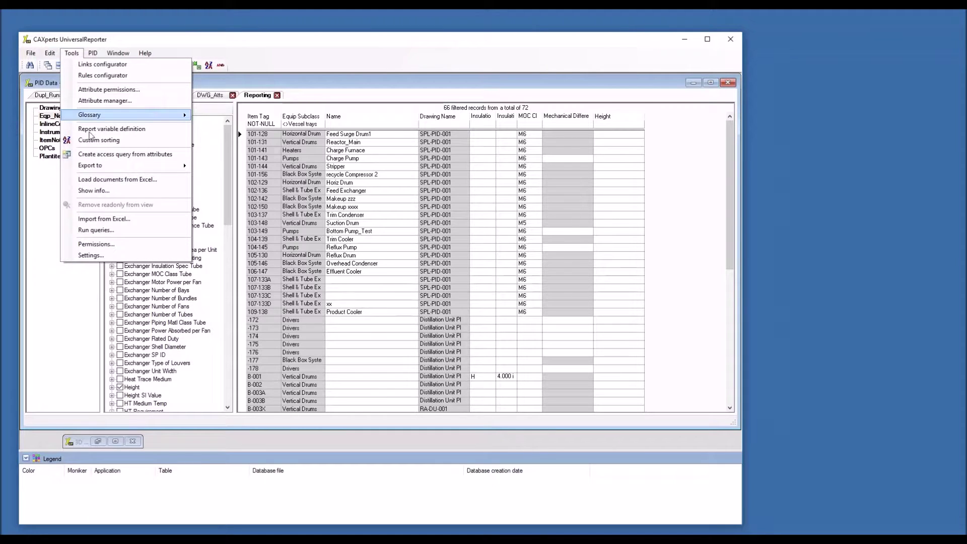
click(89, 221)
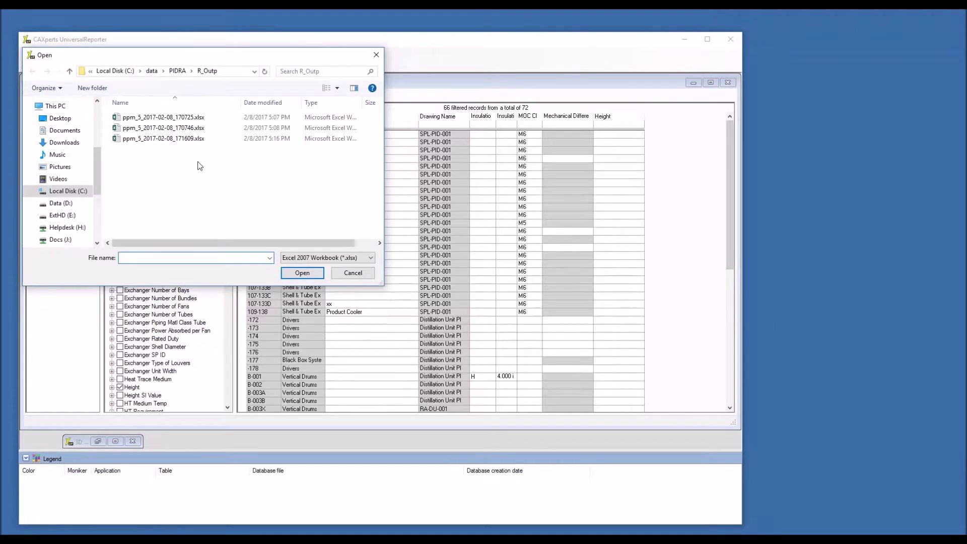
click(184, 138)
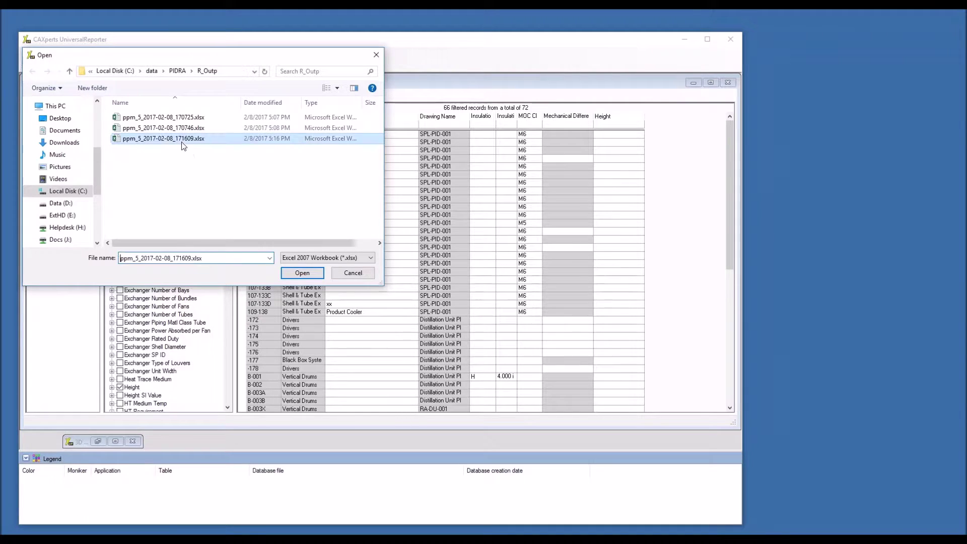
click(302, 273)
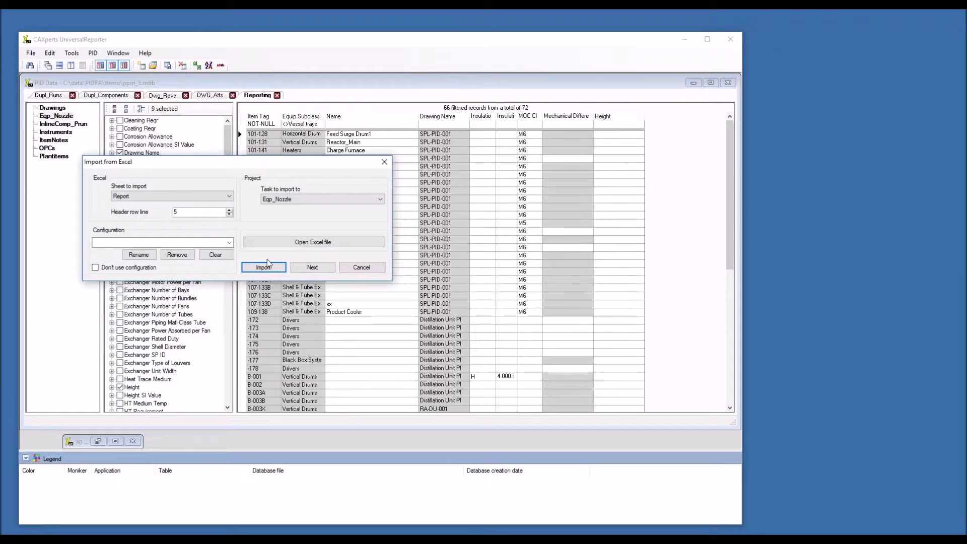
click(312, 267)
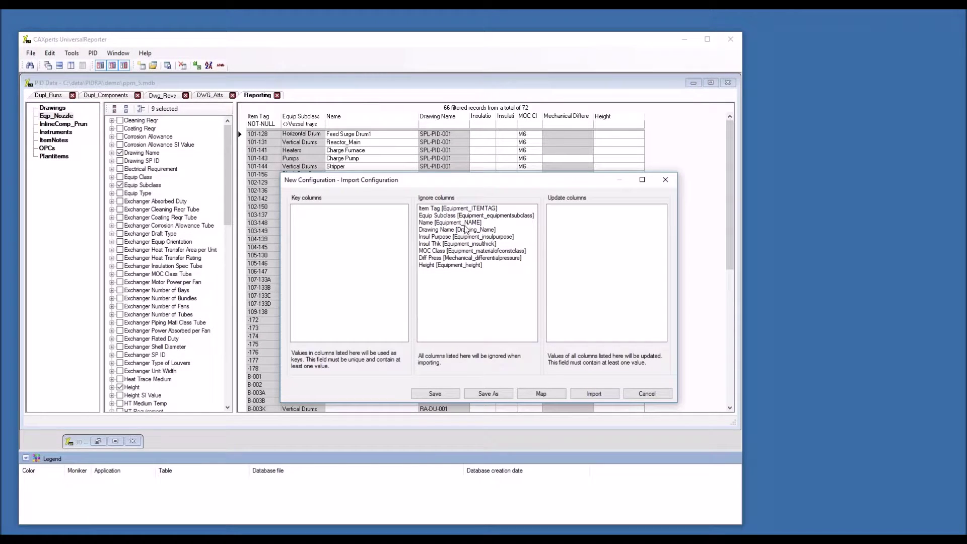
Configure Item Tag as the key column and MOC Class and Name as update columns, and run the import.
click(438, 210)
drag(438, 212, 327, 214)
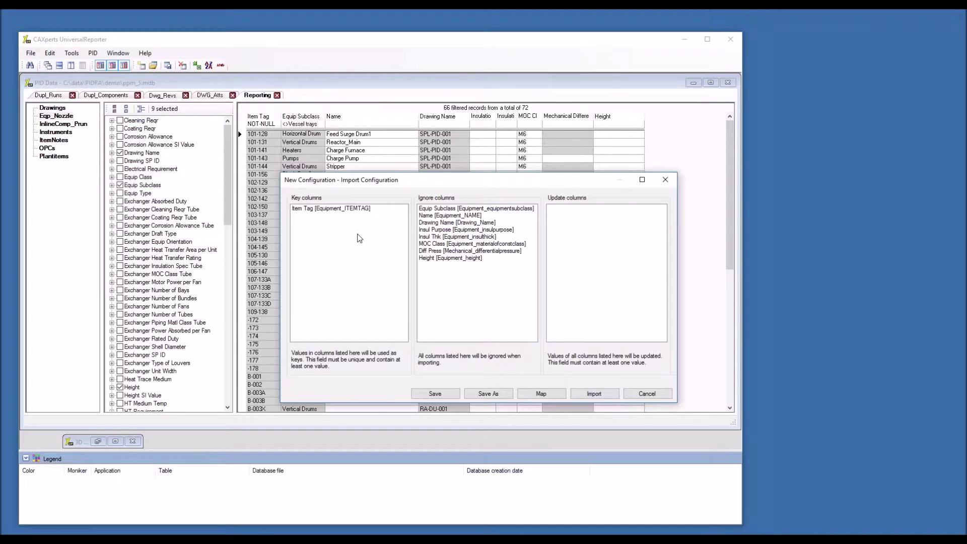
drag(451, 245, 602, 272)
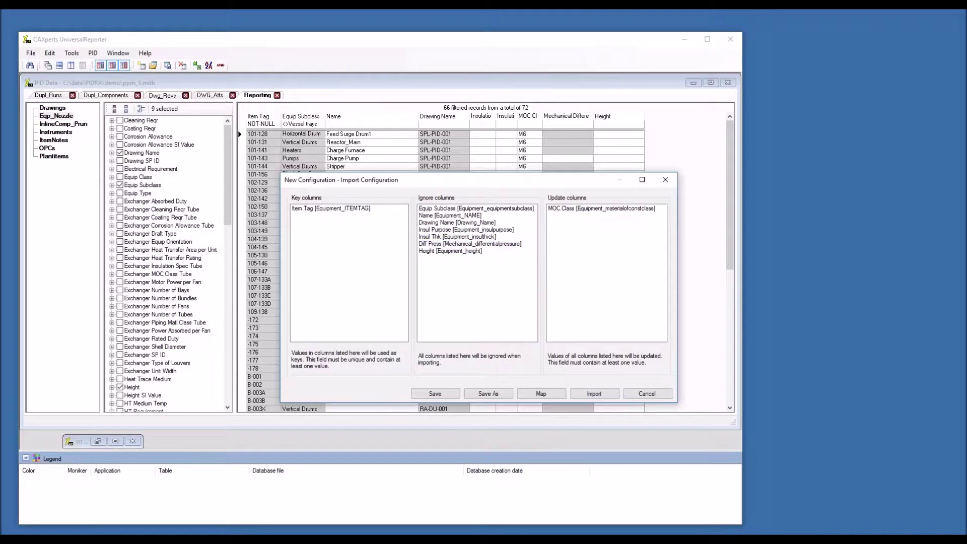
click(441, 216)
drag(442, 216, 589, 246)
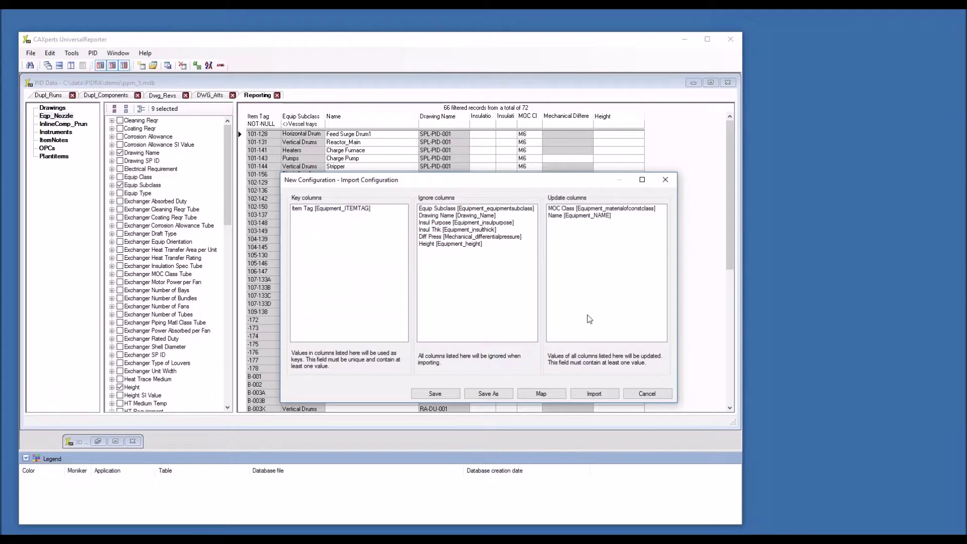
click(599, 395)
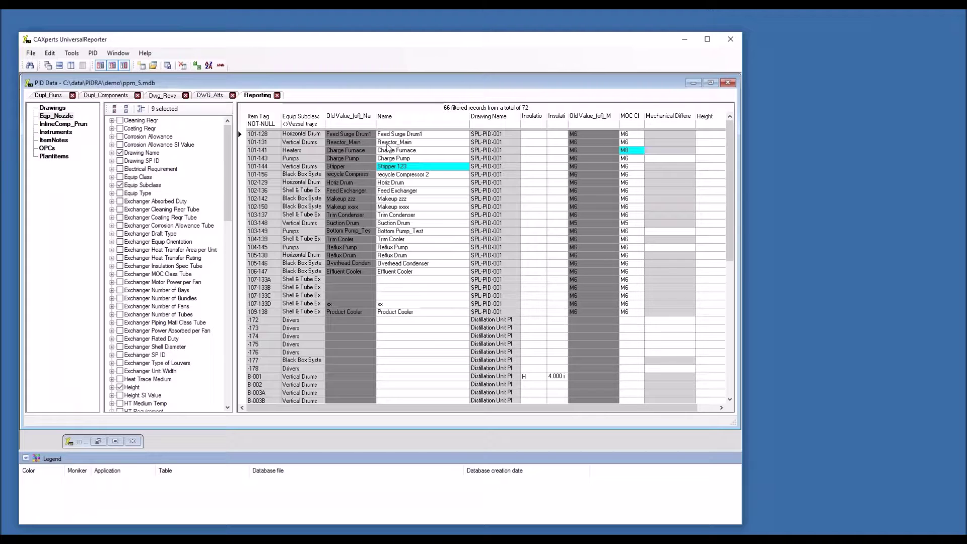
click(94, 53)
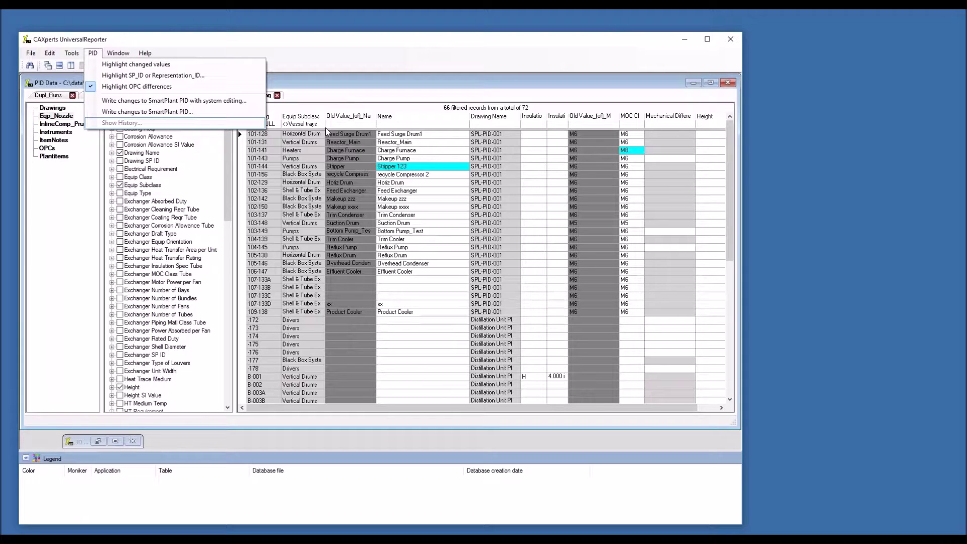
Switch to the UR_Webinar_08022017.pptx presentation in PowerPoint and start the slide show from slide 7.
key(alt+Tab)
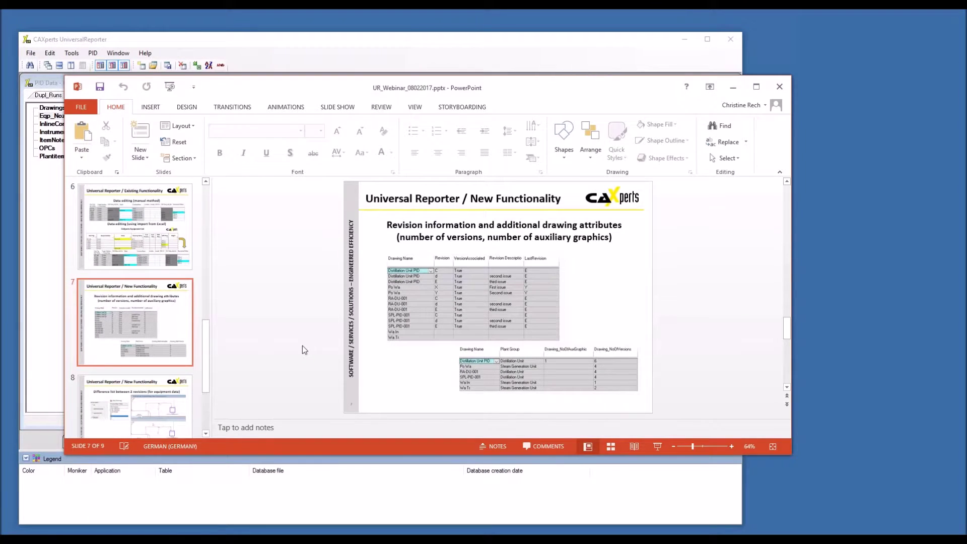
key(shift+F5)
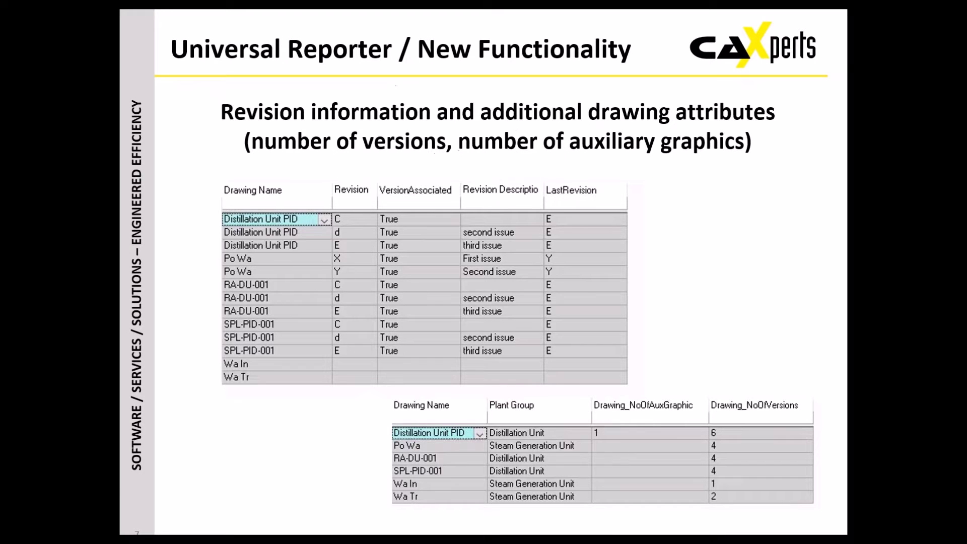
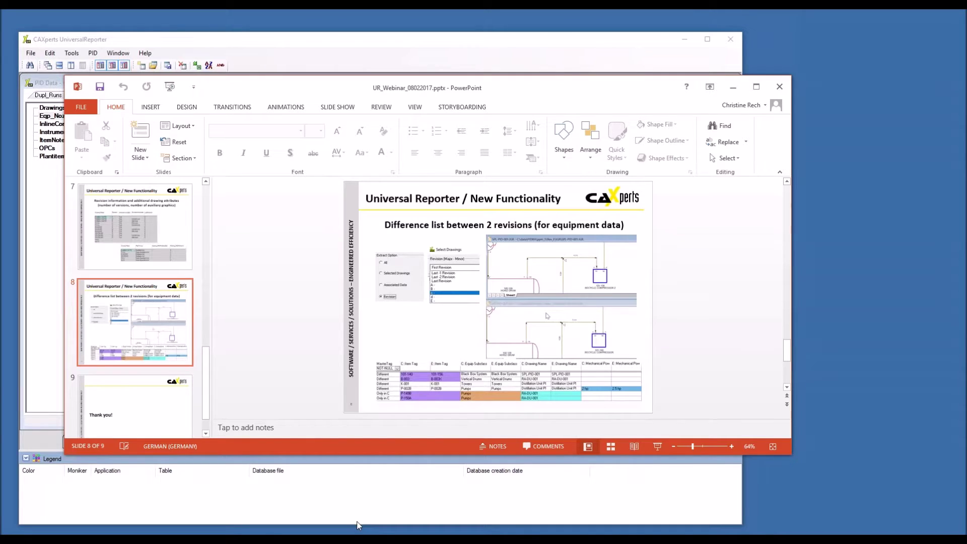
Switch to PID ReportAdapter and open the attribute configuration for the Drawings report.
mouse_move(284, 533)
click(284, 499)
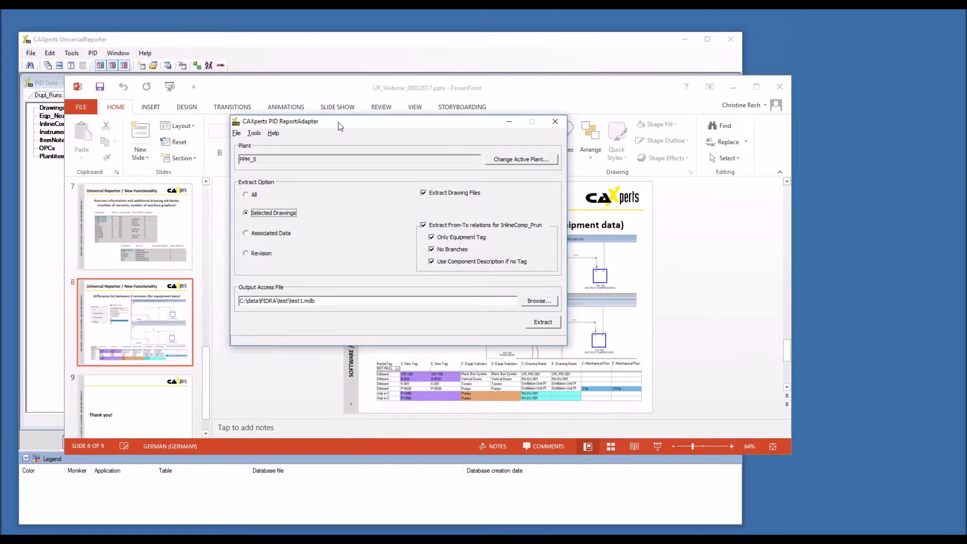
drag(338, 126, 307, 141)
click(223, 148)
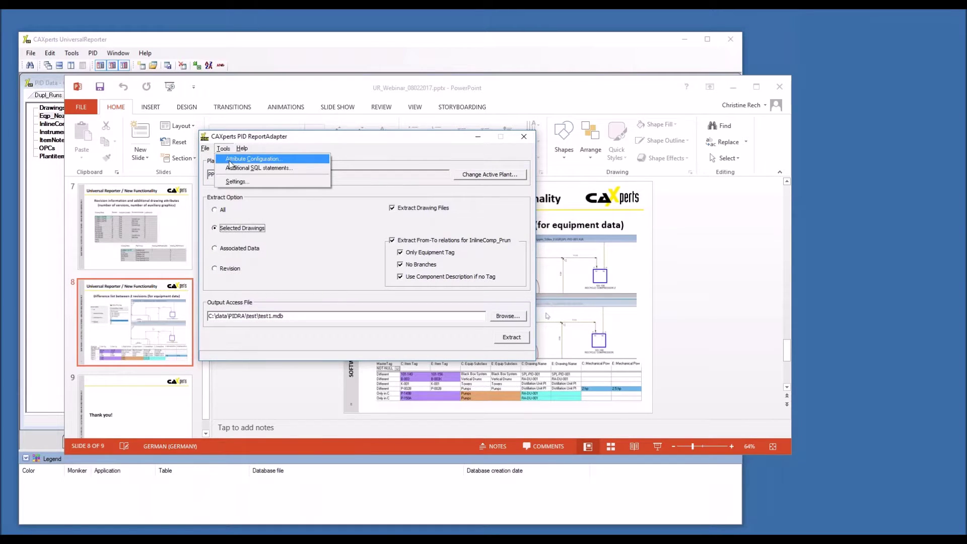
click(234, 161)
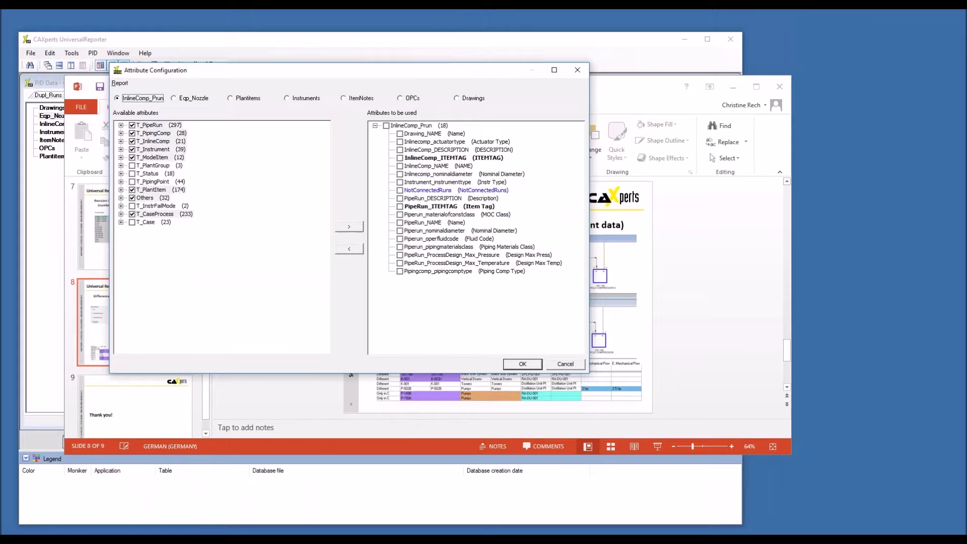
click(472, 100)
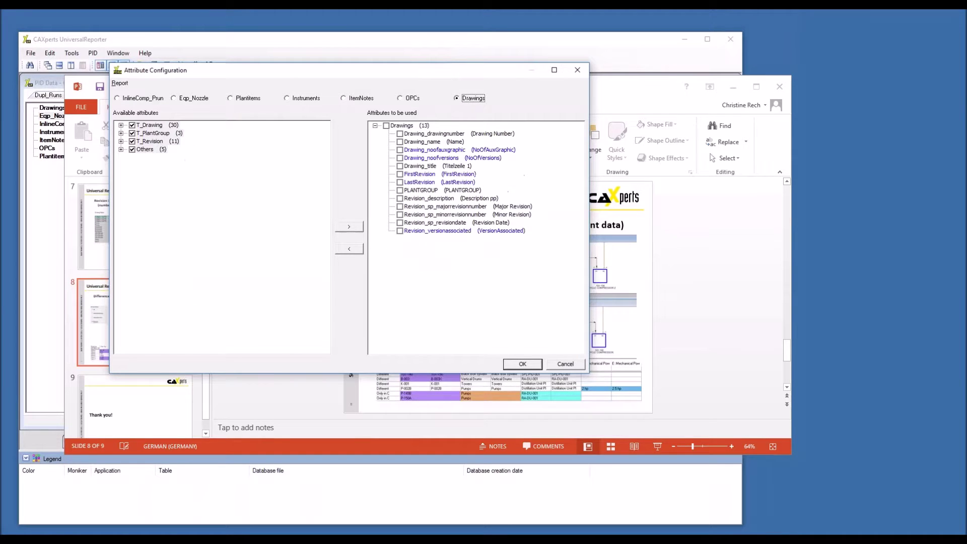
Examine the available T_Revision and T_Drawing attributes for Drawings, and leave the configuration without changes.
click(120, 142)
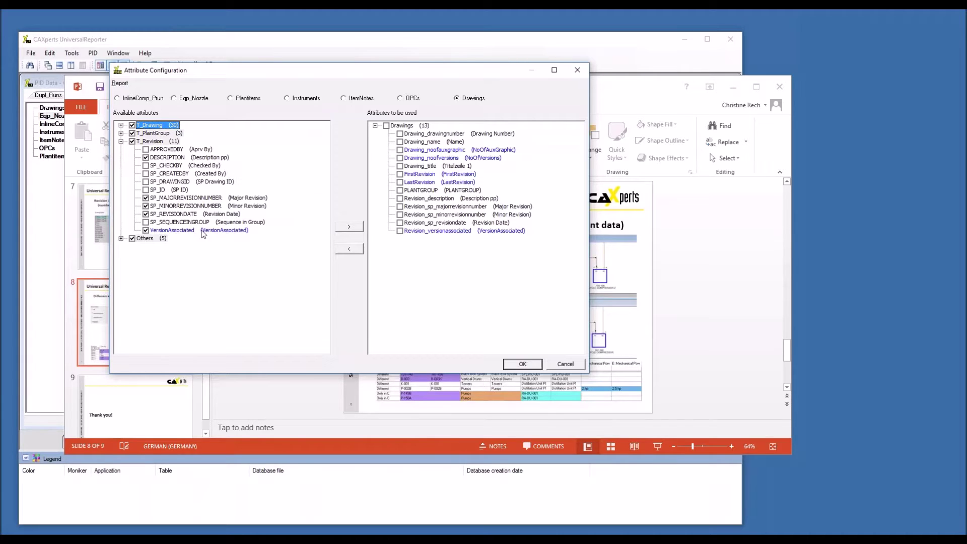
click(120, 124)
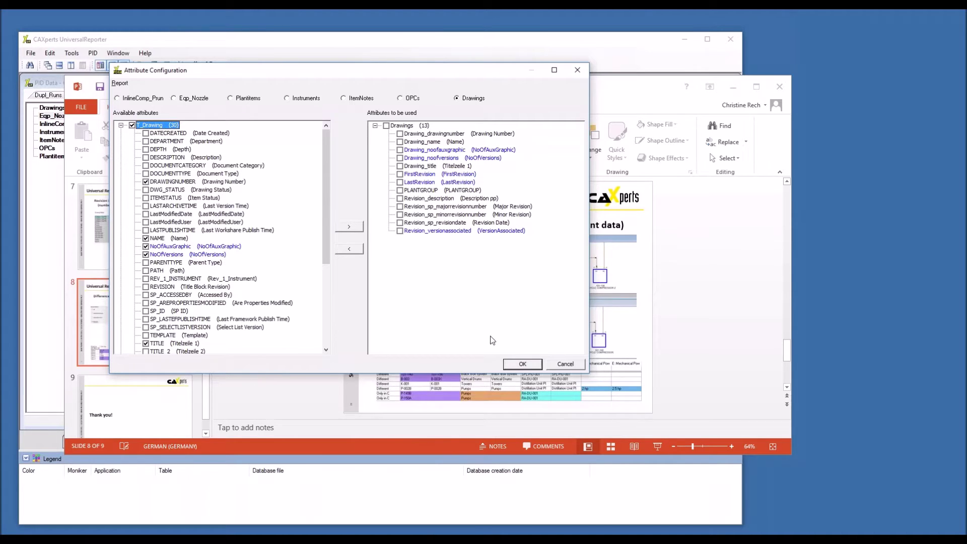
click(570, 366)
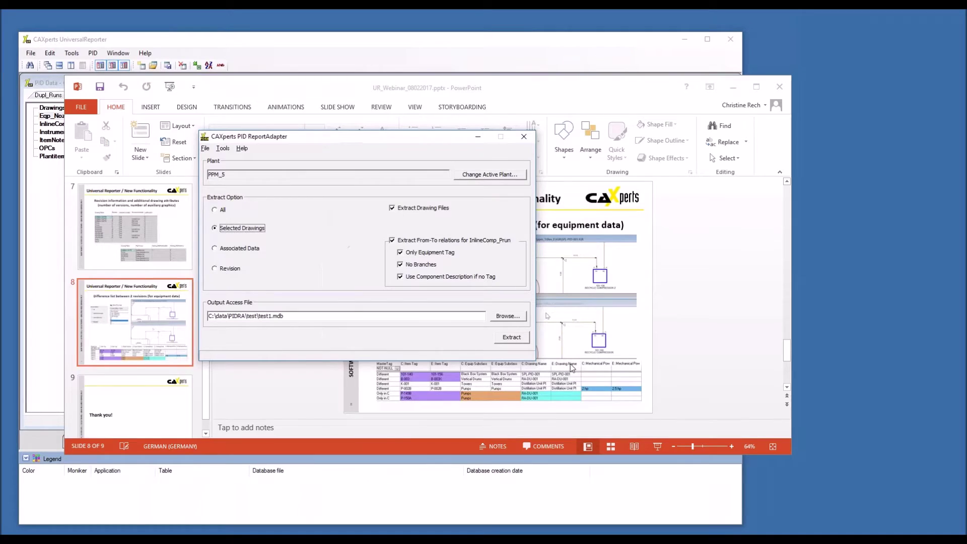
Start an extraction with the Revision option and choose Last Revision for the drawing selection.
click(215, 268)
click(519, 341)
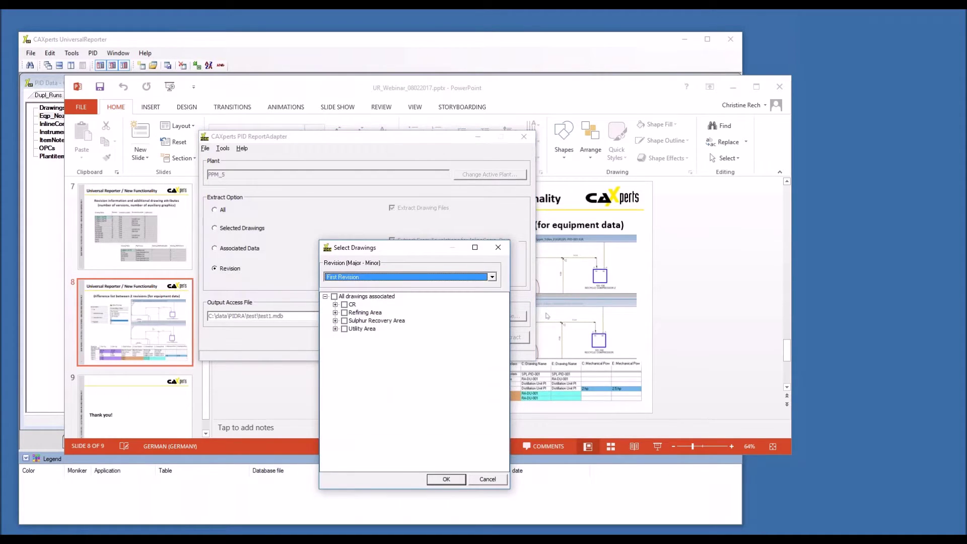
click(492, 277)
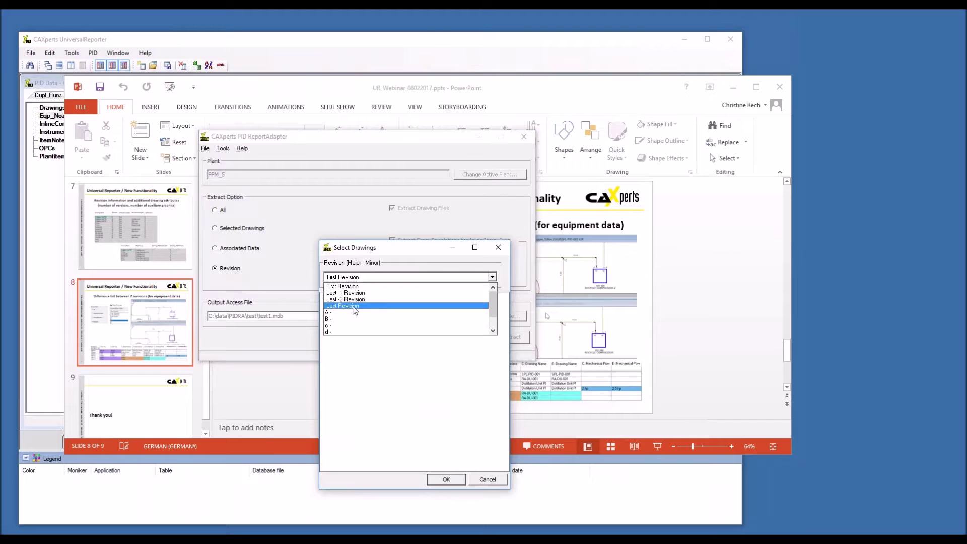
click(355, 306)
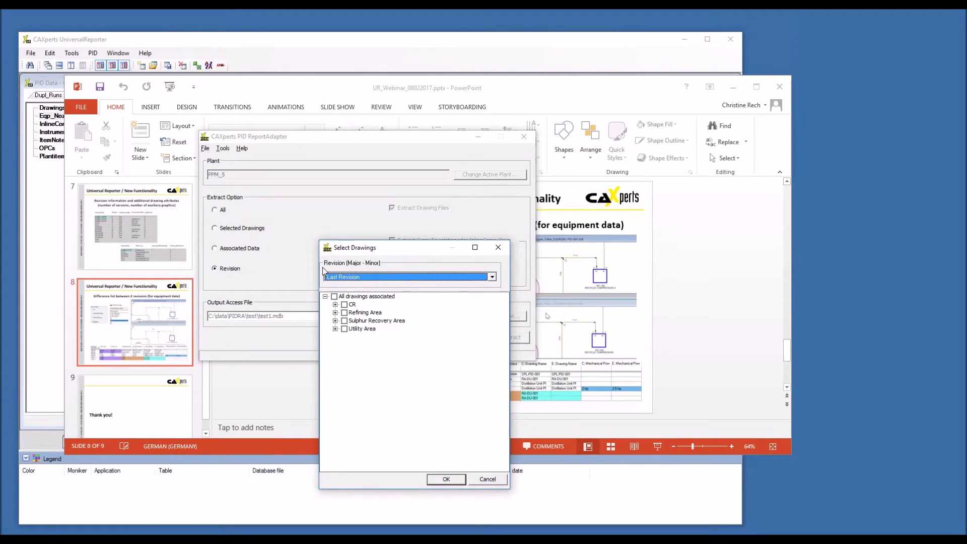
Examine the last-revision drawings listed under Distillation Unit in Refining Area and Recovery Stage 1 in Sulphur Recovery Area.
click(335, 312)
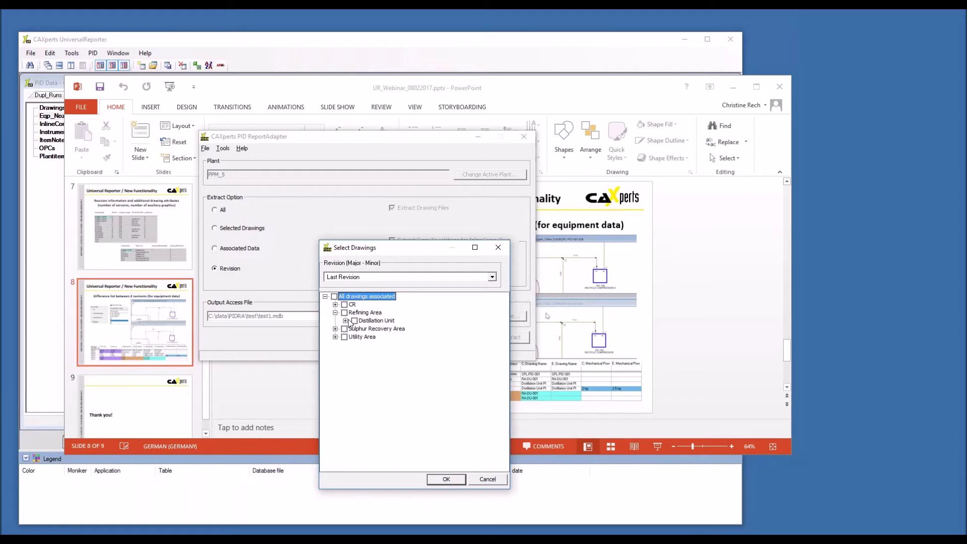
click(345, 320)
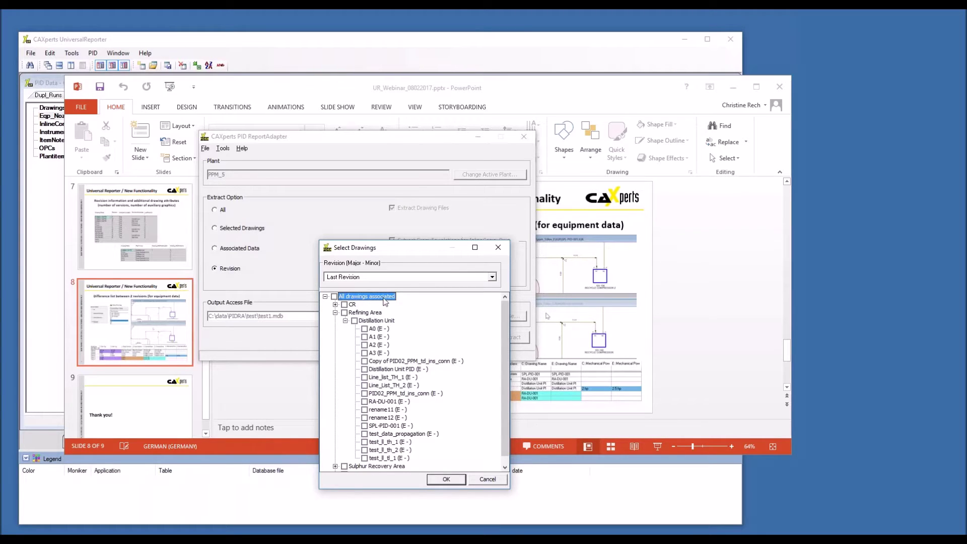
click(335, 313)
click(335, 321)
click(346, 329)
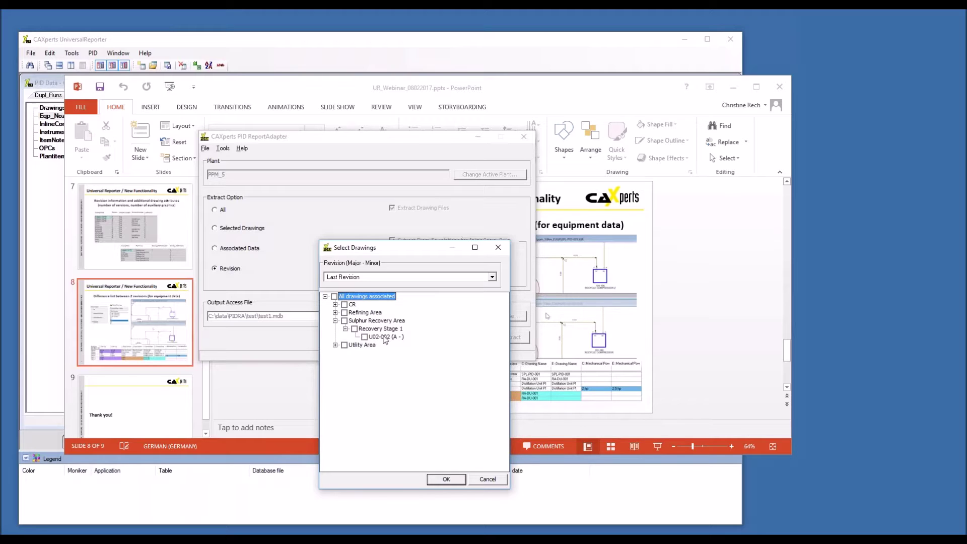
Choose revision E, examine its Distillation Unit drawings, and cancel the drawing selection.
click(493, 277)
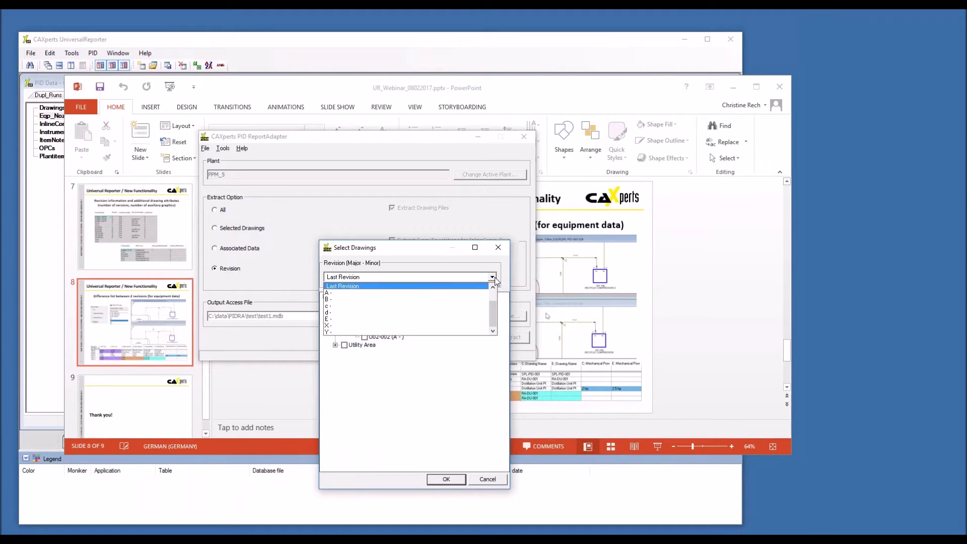
click(327, 319)
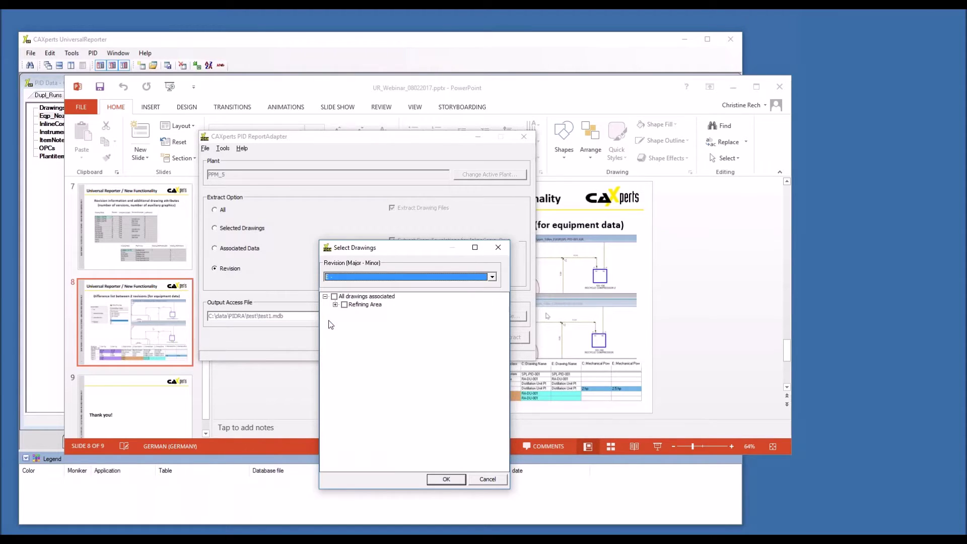
click(335, 305)
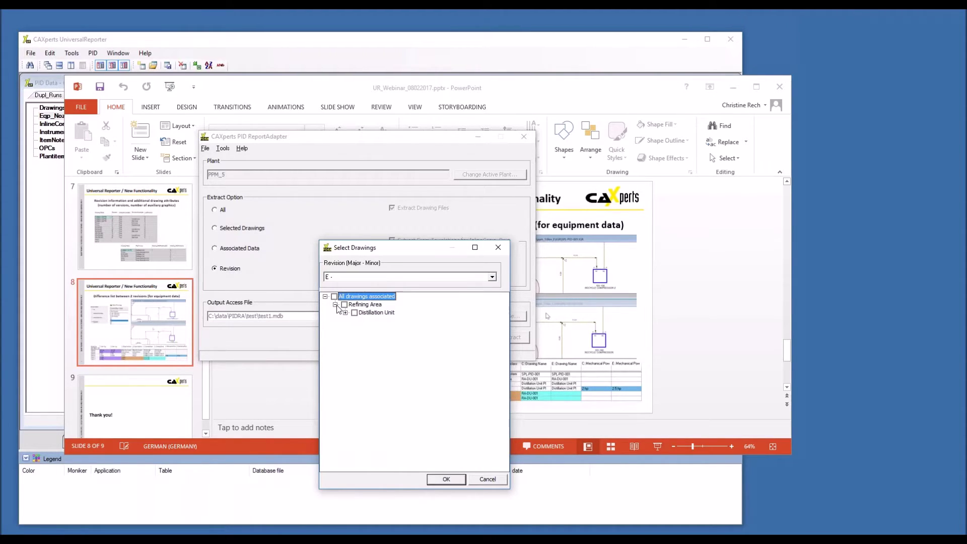
click(346, 313)
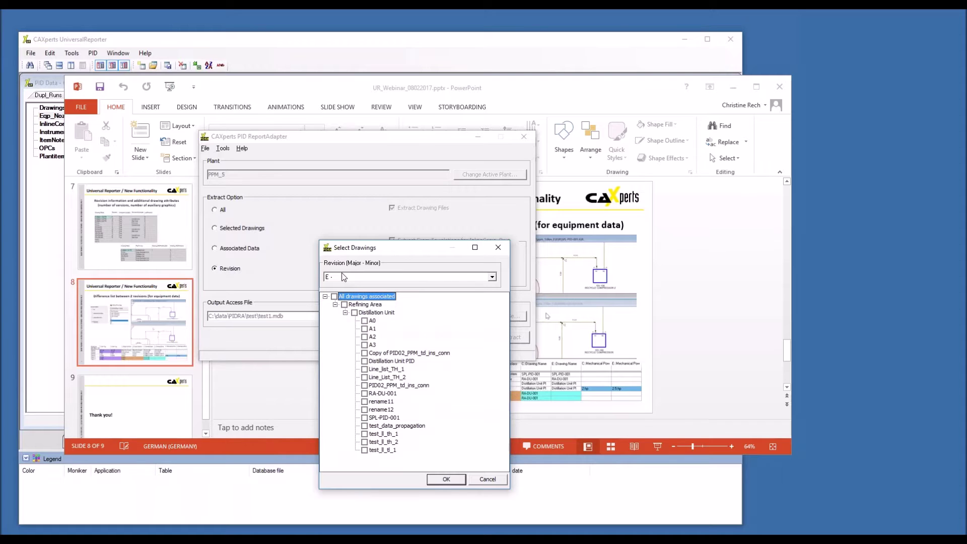
click(491, 481)
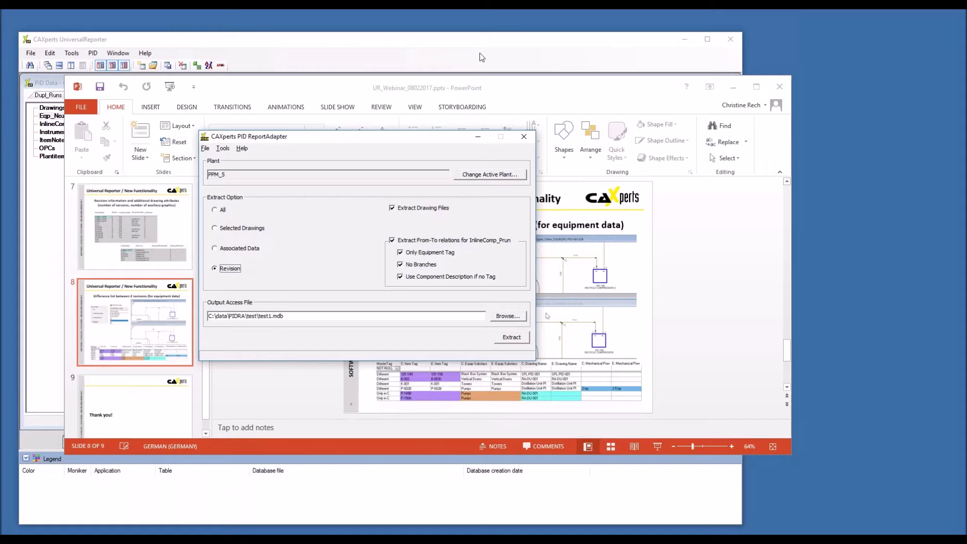
Close PID ReportAdapter, return to UniversalReporter, and examine the Dwg_Revs and DWG_Atts views.
click(734, 90)
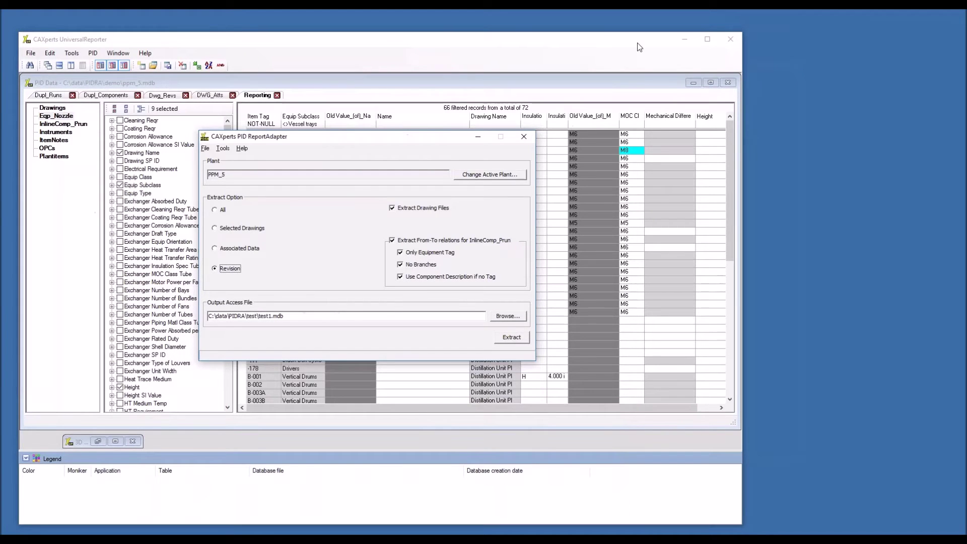
click(528, 140)
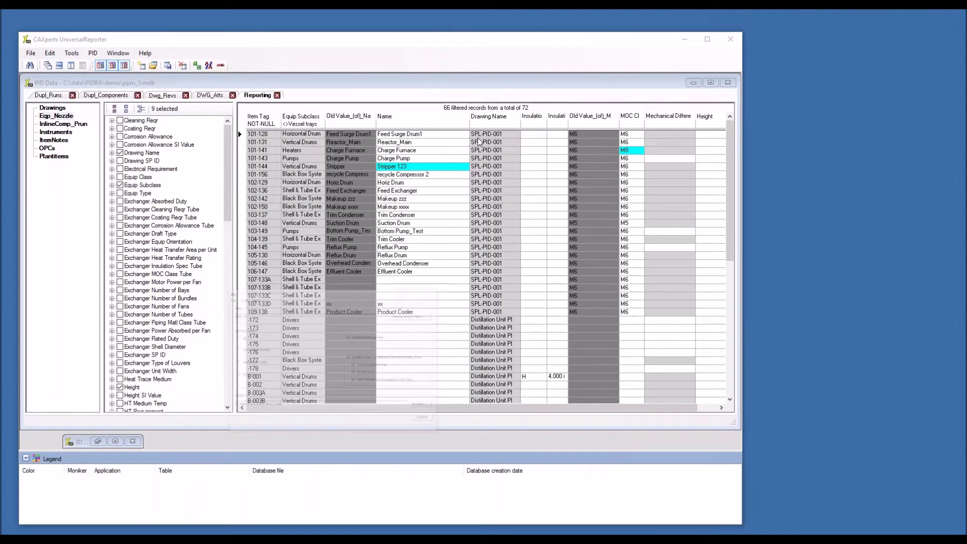
click(34, 57)
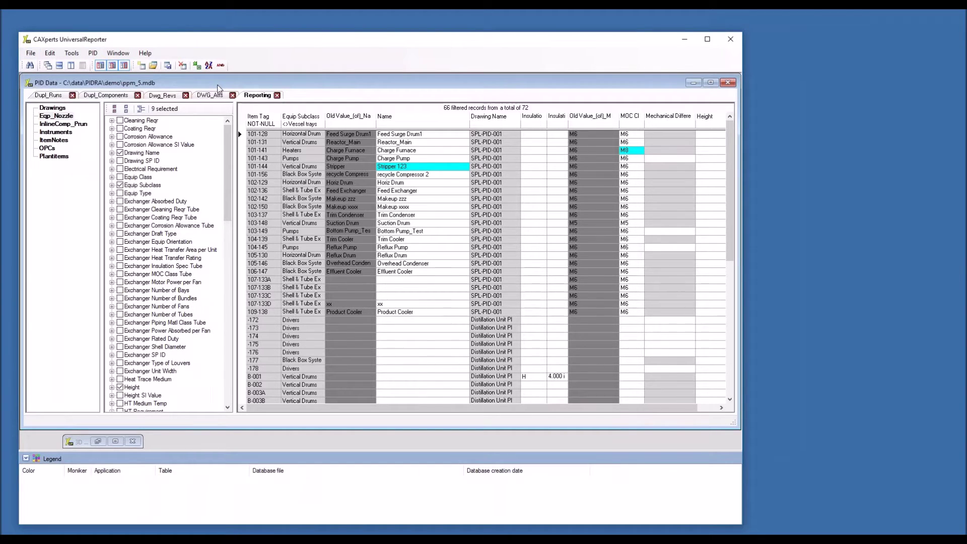
click(171, 97)
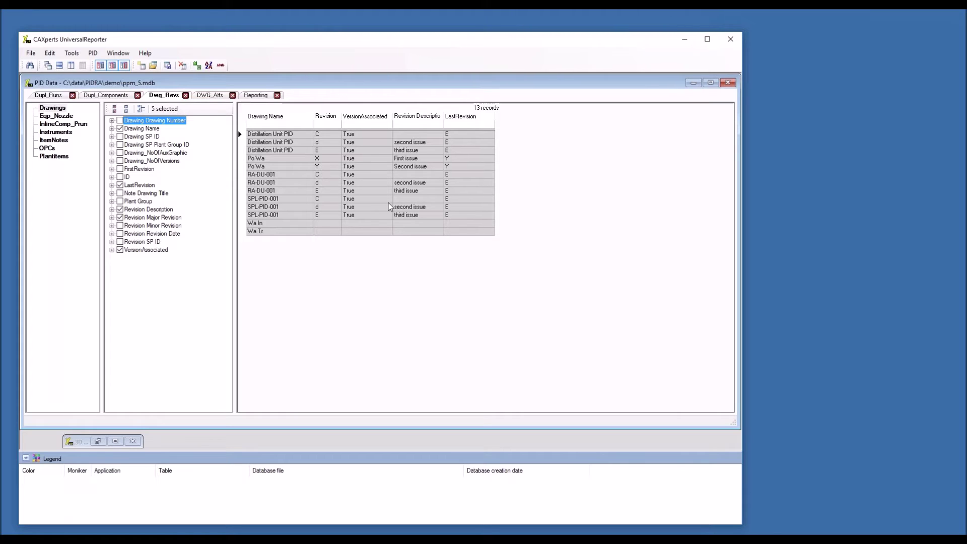
click(214, 99)
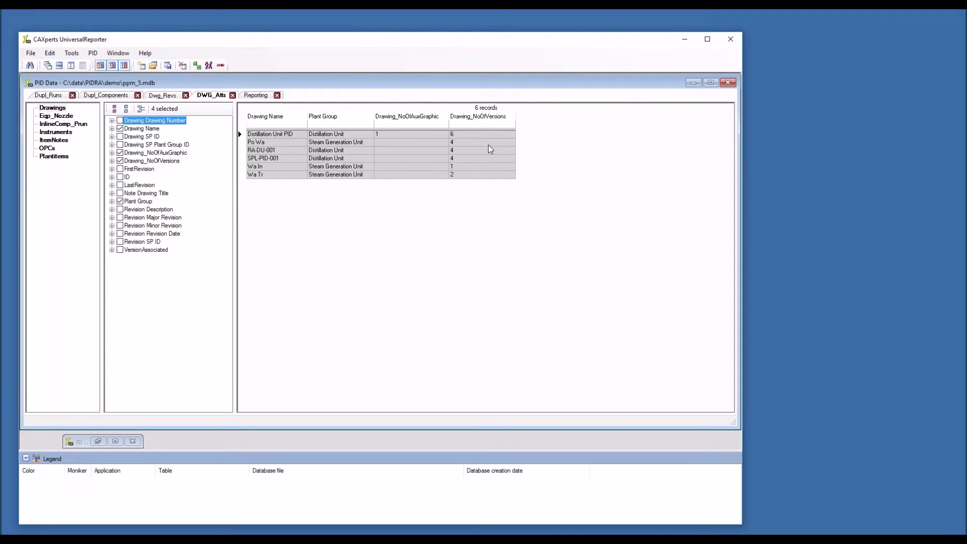
Close the ppm_5.mdb project and the minimized 3D project without saving the changed views.
click(727, 84)
click(515, 313)
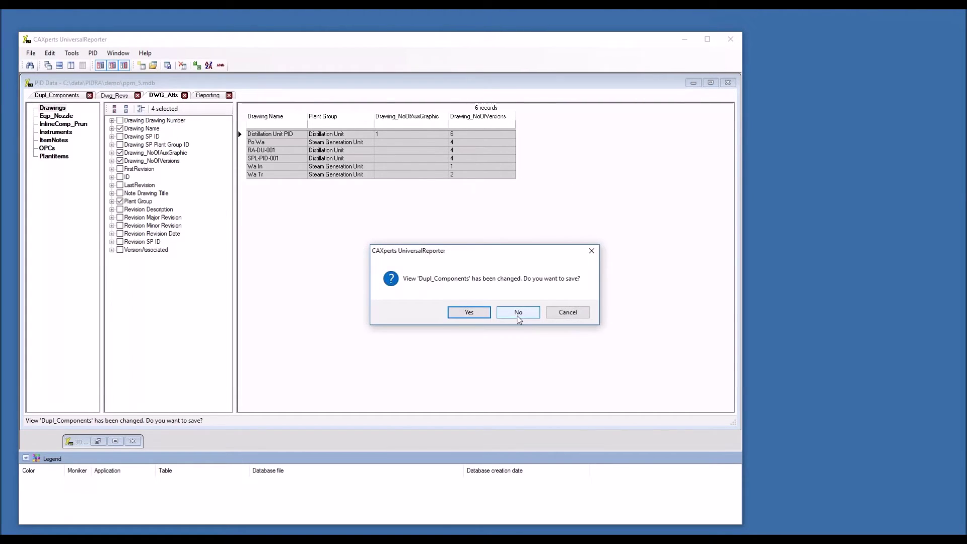
click(519, 313)
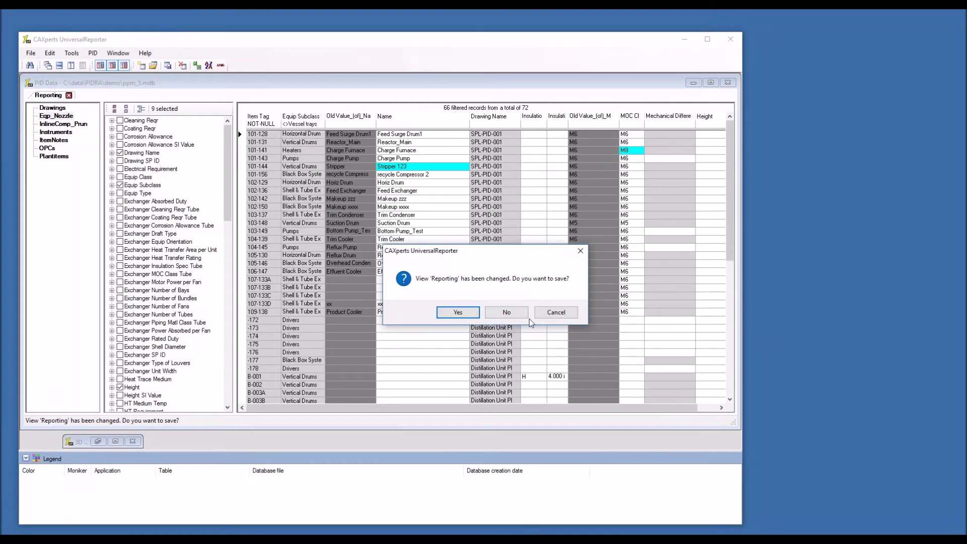
click(523, 314)
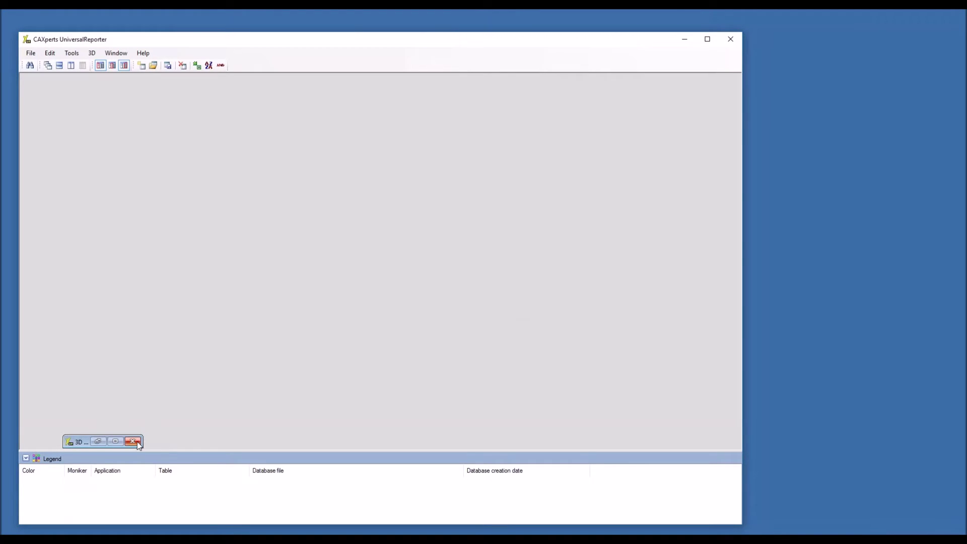
click(133, 442)
click(519, 312)
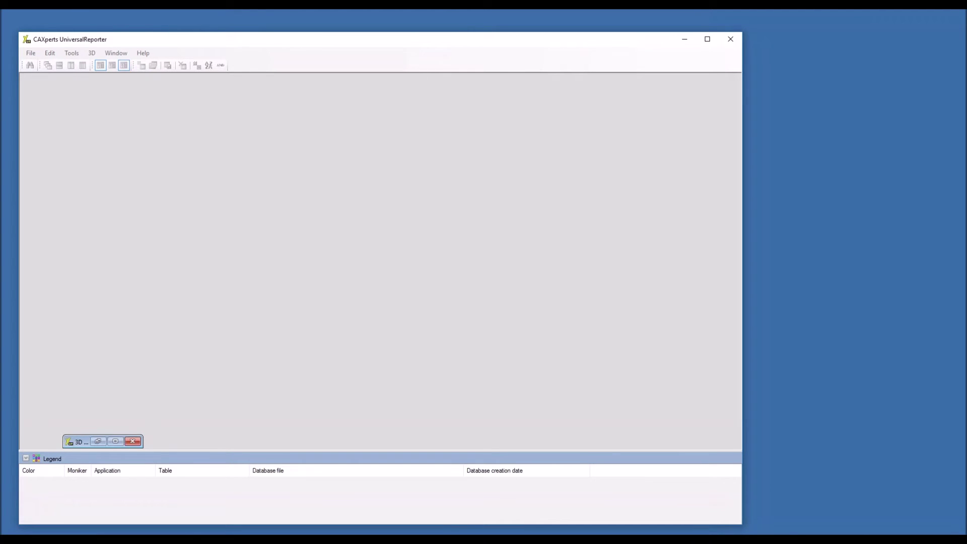
click(133, 441)
click(519, 312)
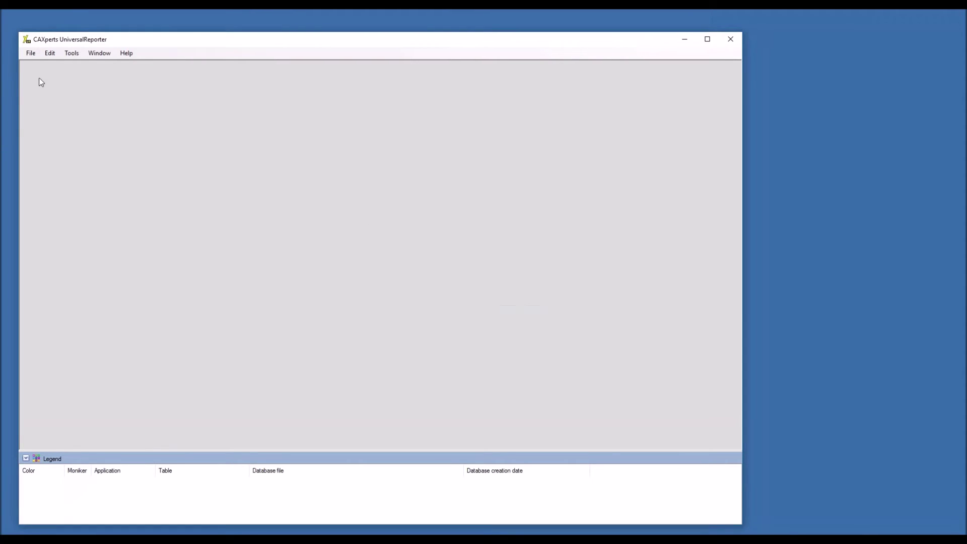
Open the recent projects rev_c.mdb and rev_e.mdb, and shift the rev_e.mdb project window slightly.
click(31, 52)
mouse_move(53, 76)
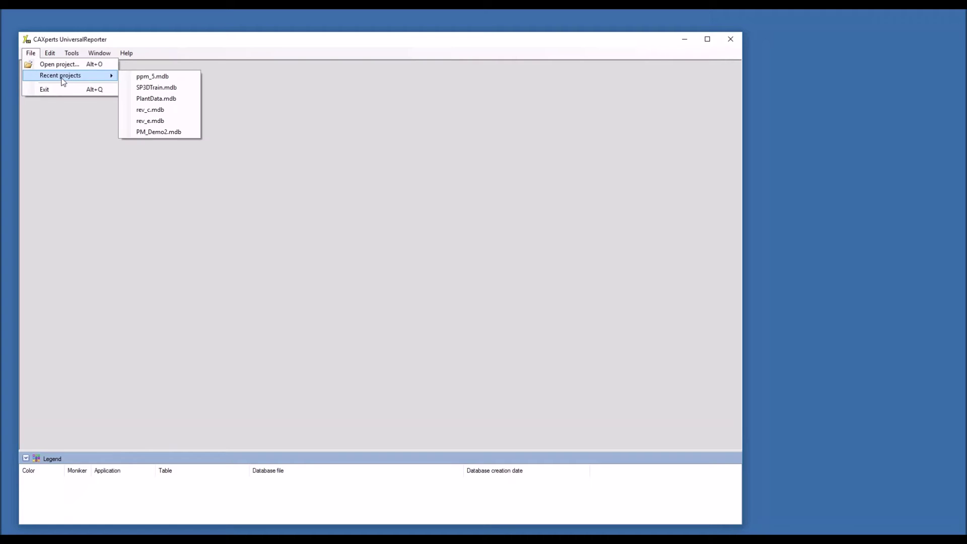
click(148, 110)
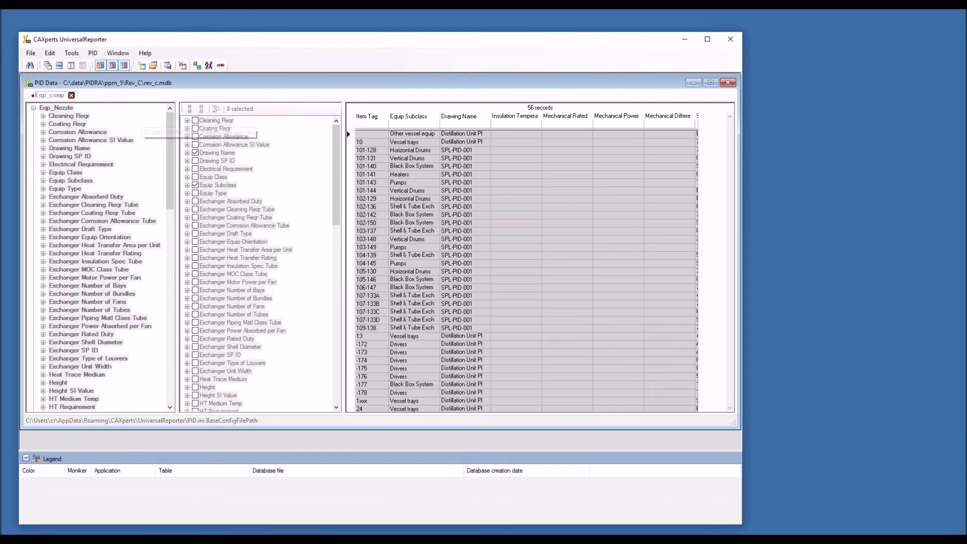
click(31, 53)
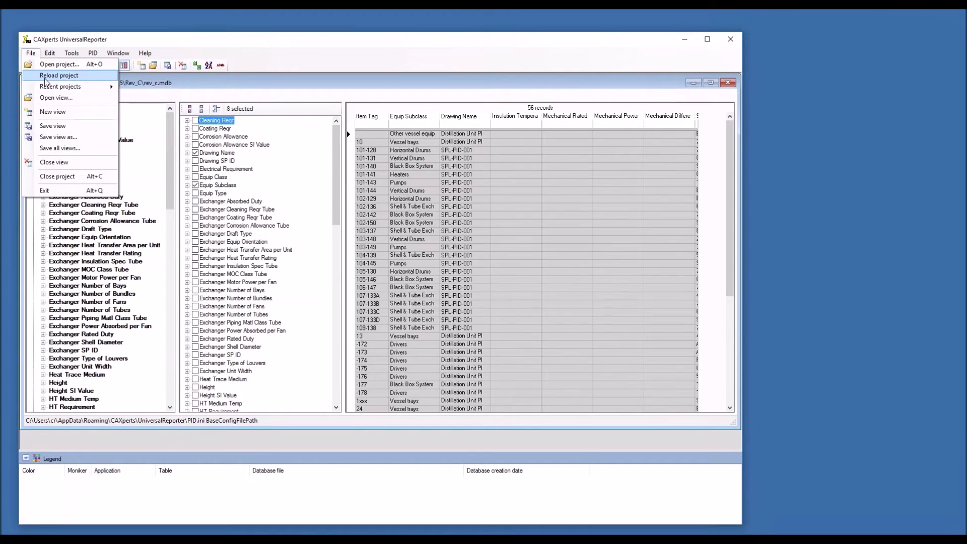
mouse_move(112, 92)
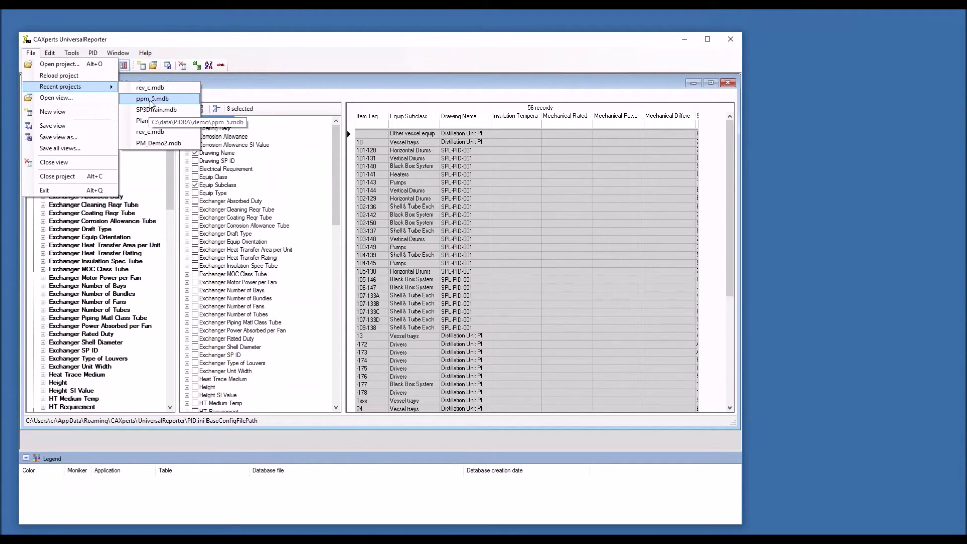
click(157, 132)
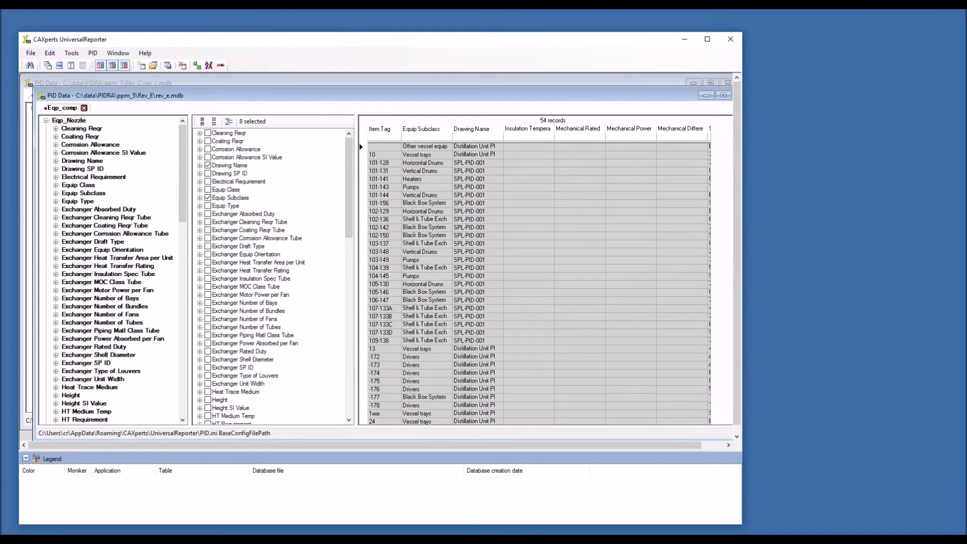
drag(212, 101, 217, 108)
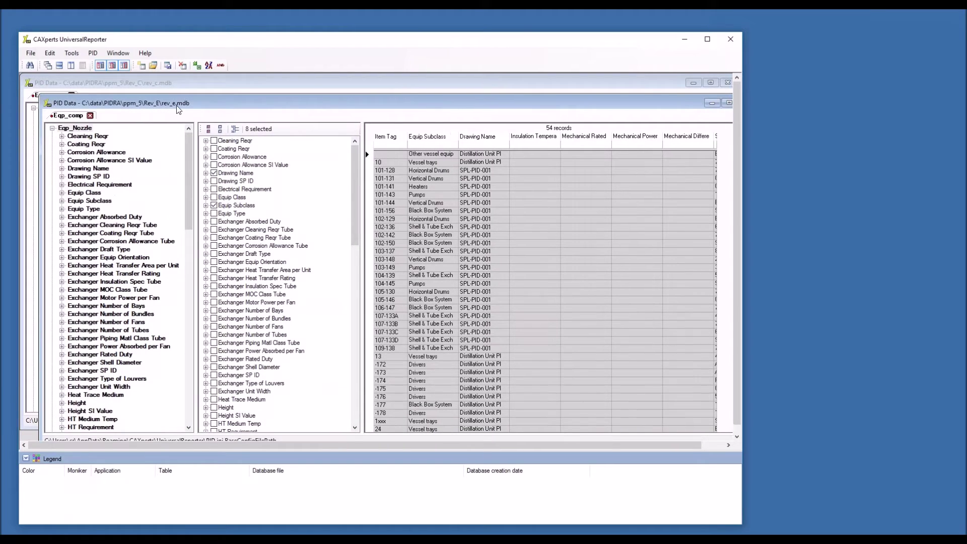
Tile the rev_e.mdb and rev_c.mdb project windows above one another and narrow both attribute lists to widen the grids.
click(69, 66)
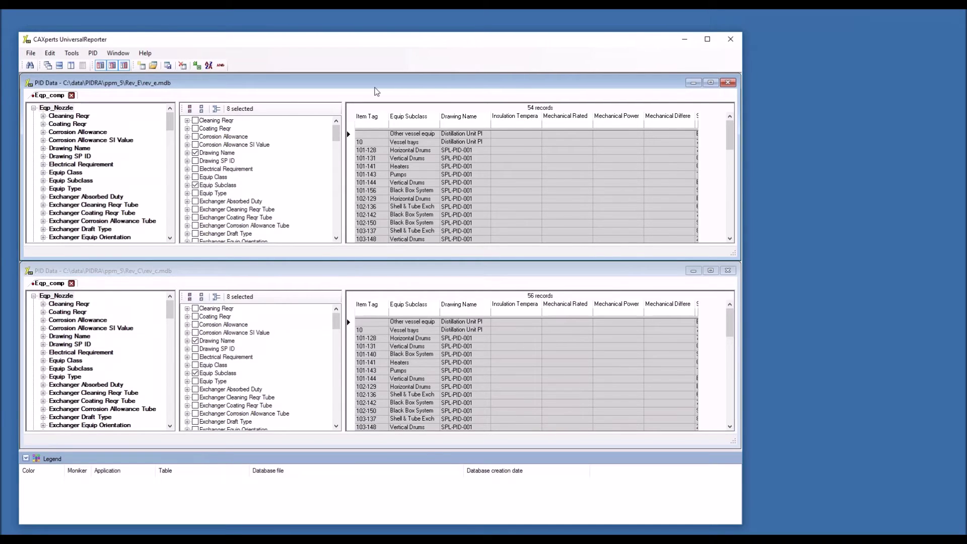
drag(343, 154, 243, 154)
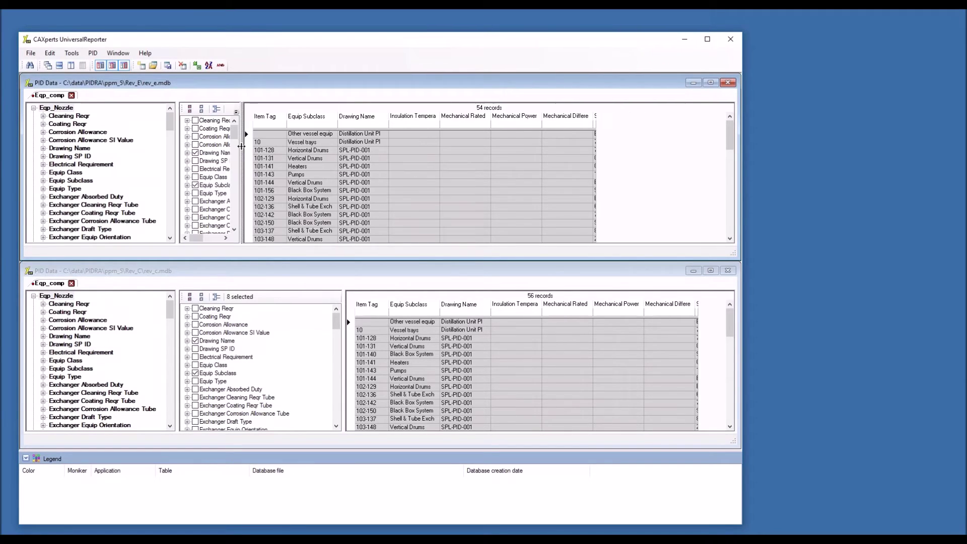
drag(342, 301, 246, 301)
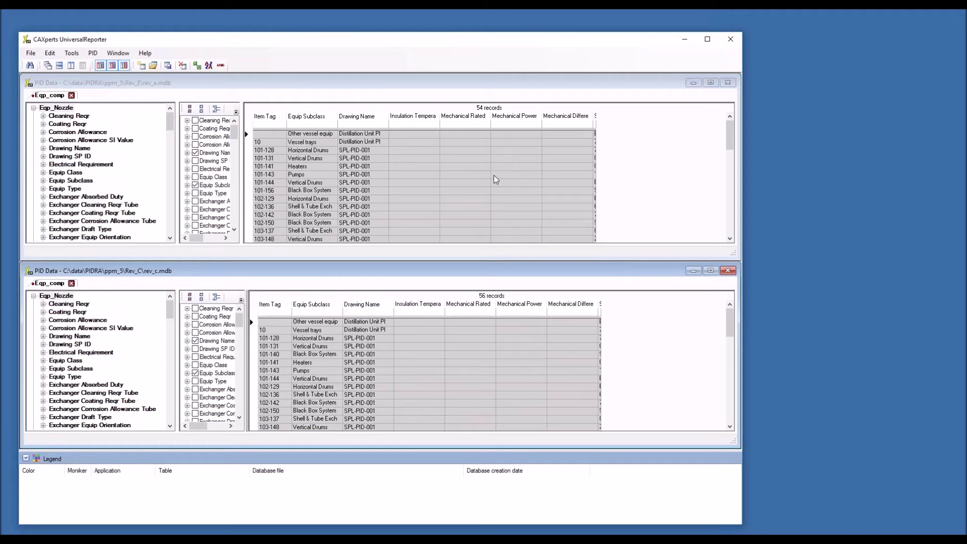
Start linking the Eqp_Nozzle tables of rev_e.mdb and rev_c.mdb, renaming their monikers to E and C.
drag(65, 107, 71, 298)
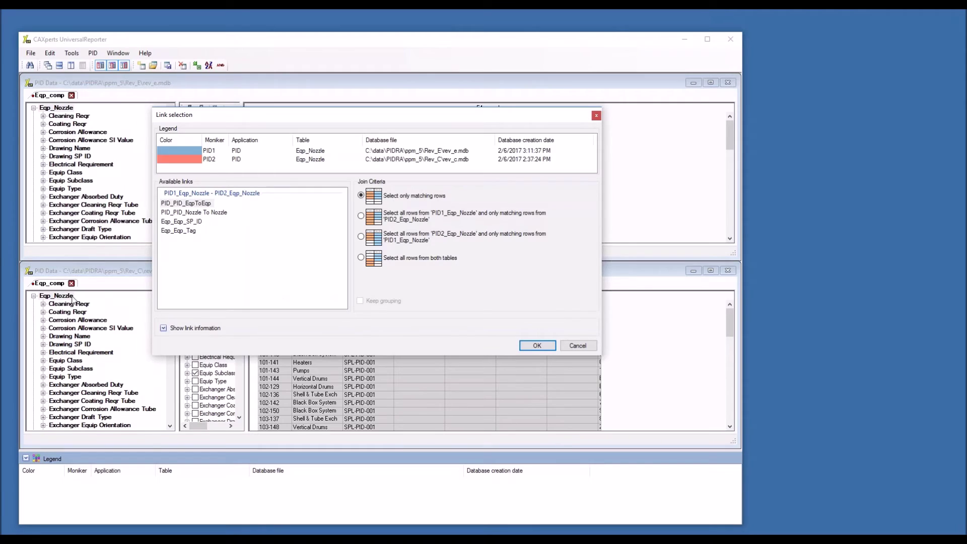
right_click(225, 154)
click(240, 159)
text(E)
right_click(217, 160)
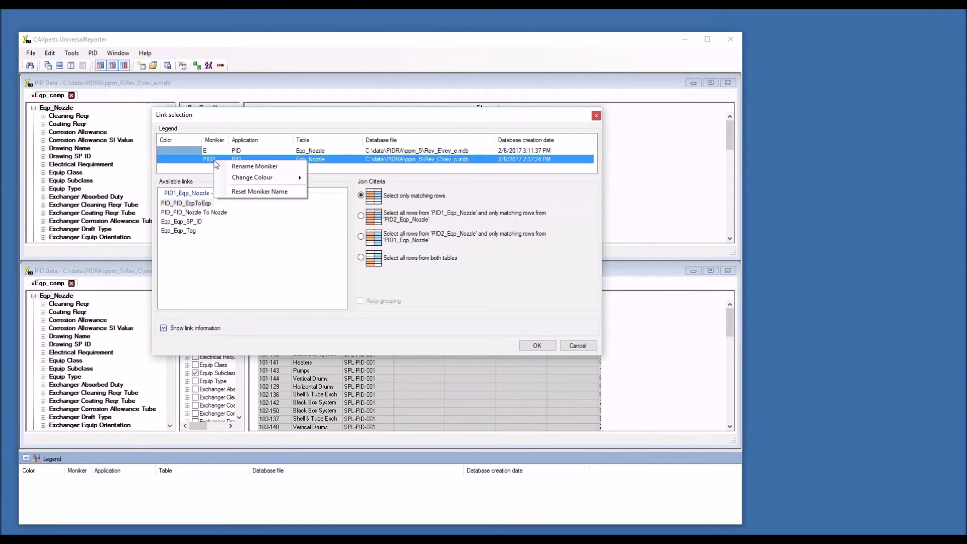
click(224, 166)
text(C)
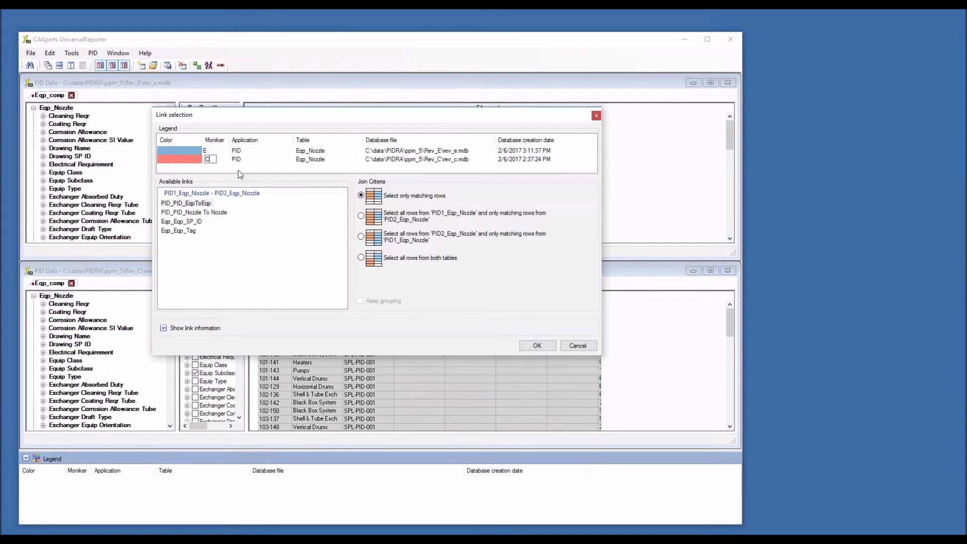
click(244, 154)
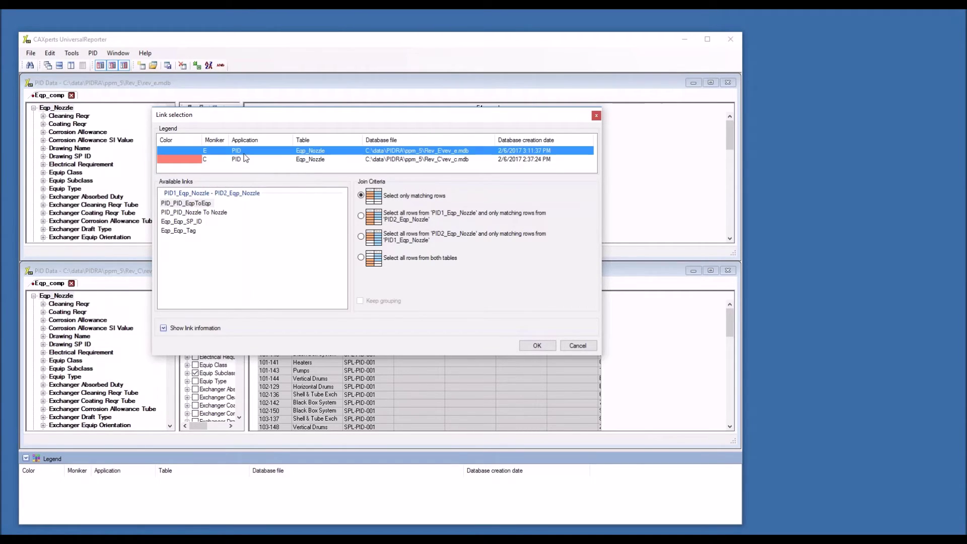
Join the two tables through the Eqp_Eqp_SP_ID link, selecting all rows from both tables.
click(200, 222)
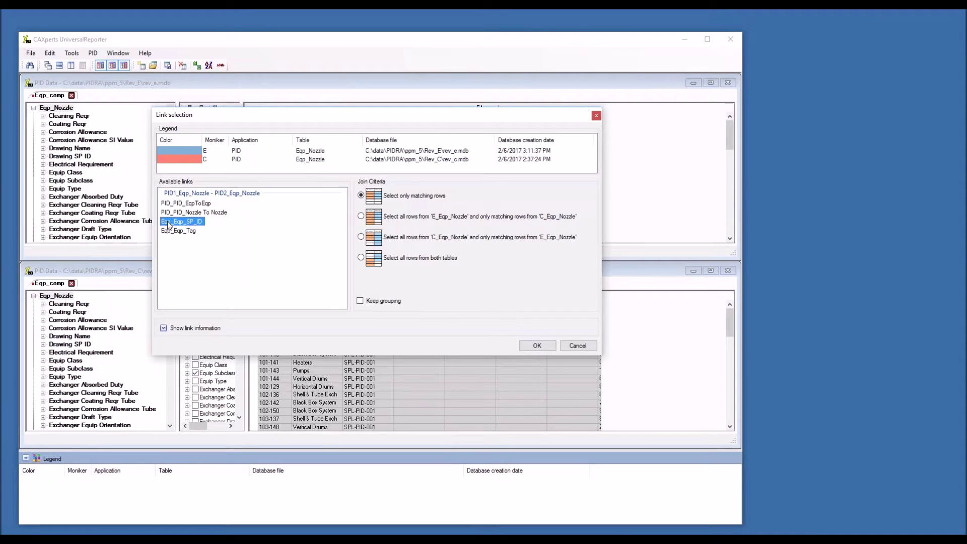
click(210, 329)
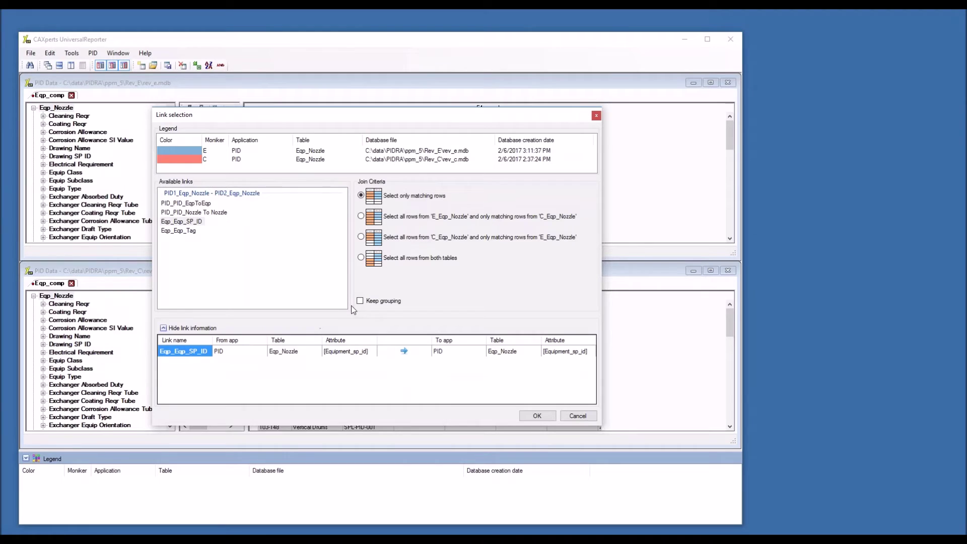
click(361, 258)
click(537, 416)
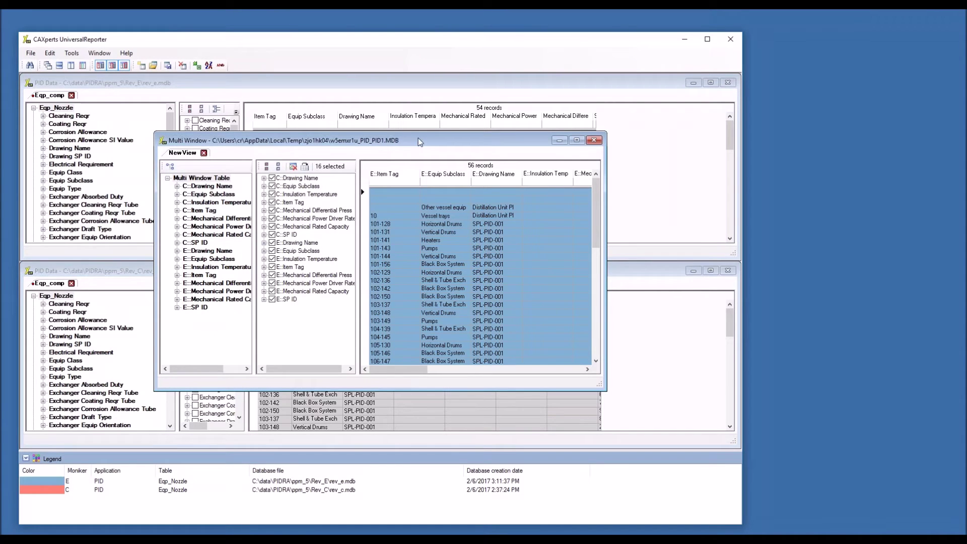
Maximize the joined Multi Window, resize its lists, and arrange matching E and C attribute columns side by side.
double_click(418, 140)
drag(175, 138, 81, 138)
drag(346, 182, 134, 162)
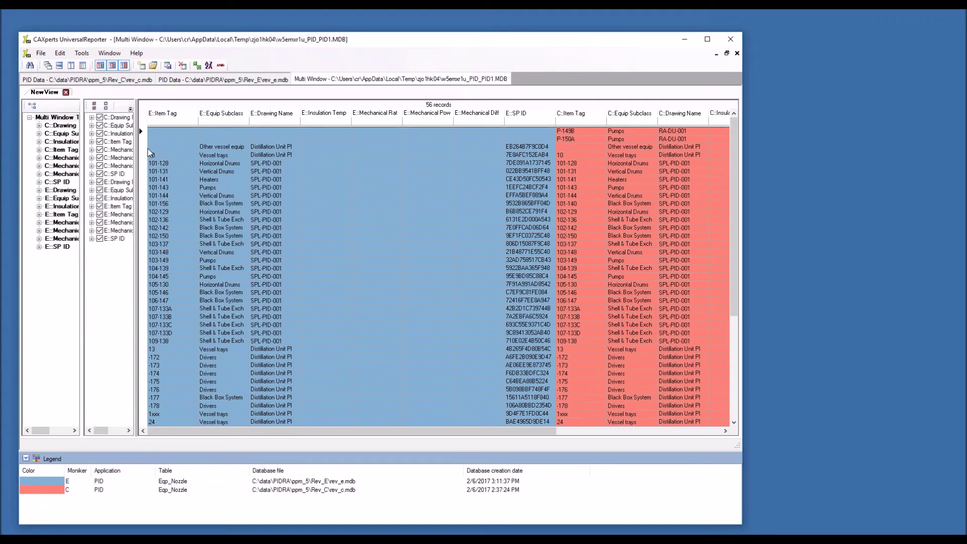
drag(136, 151, 199, 159)
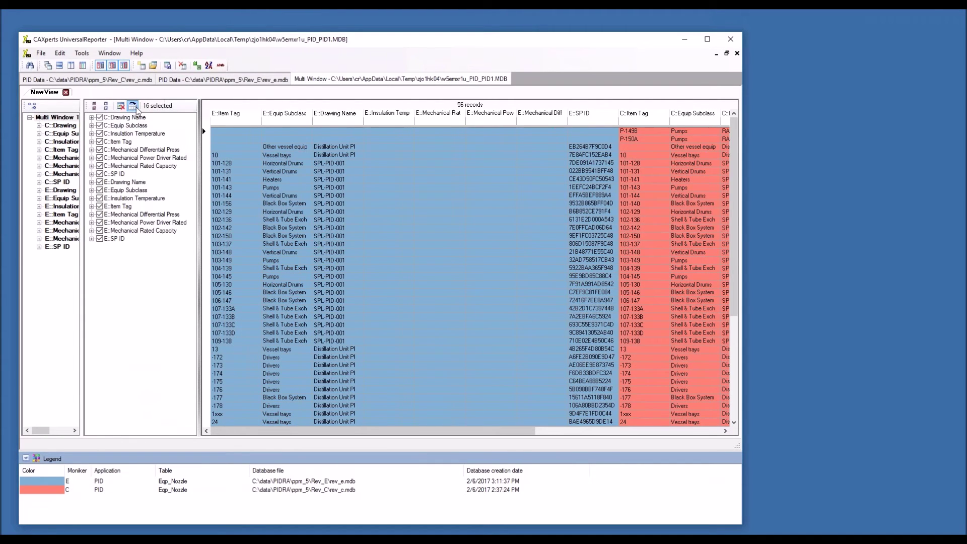
click(135, 106)
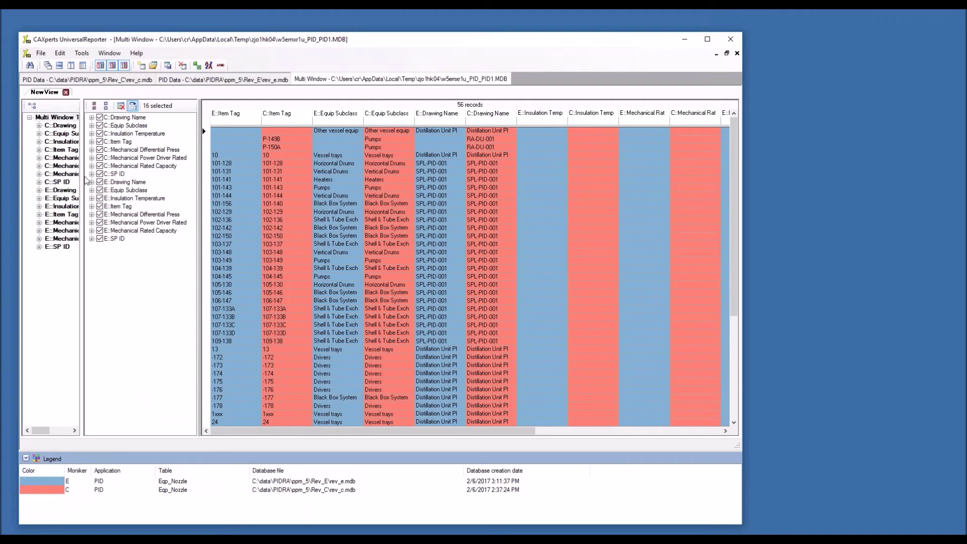
Apply the Auto compare rule to the Multi Window table, showing different rows only, and widen the result grid.
right_click(62, 119)
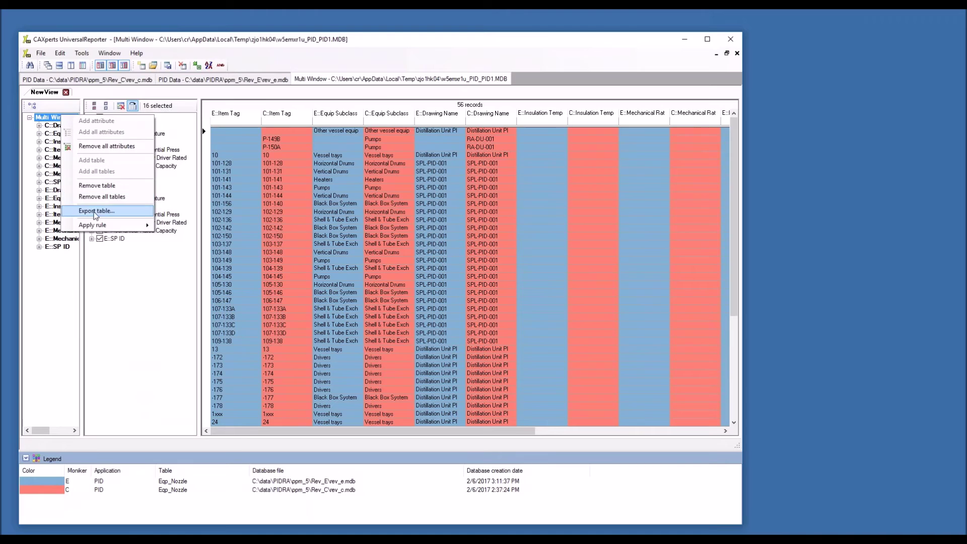
mouse_move(101, 224)
mouse_move(201, 226)
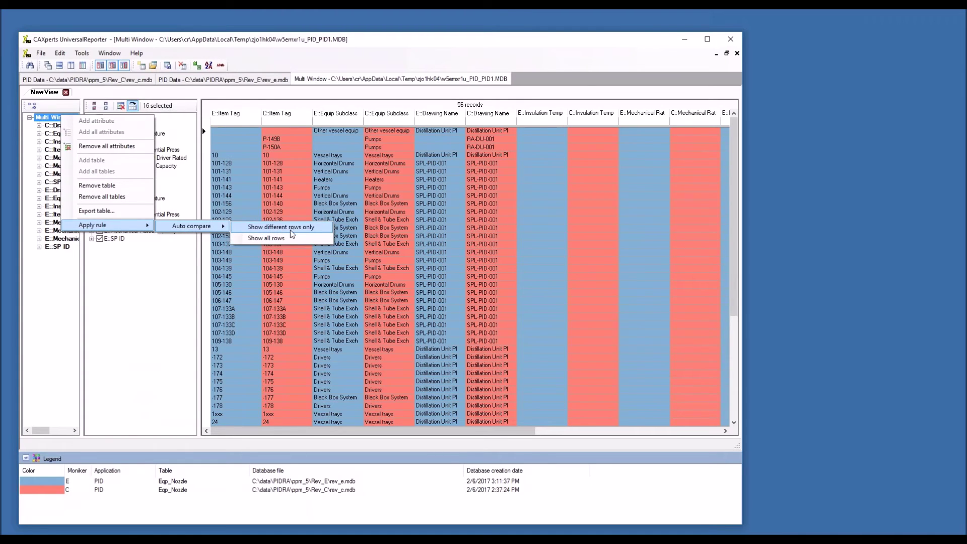
click(275, 227)
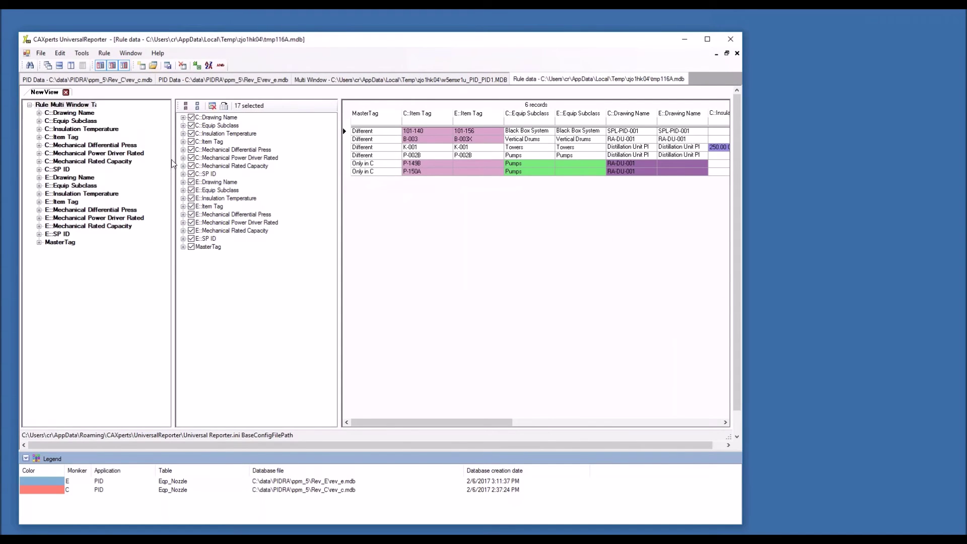
drag(172, 159, 86, 160)
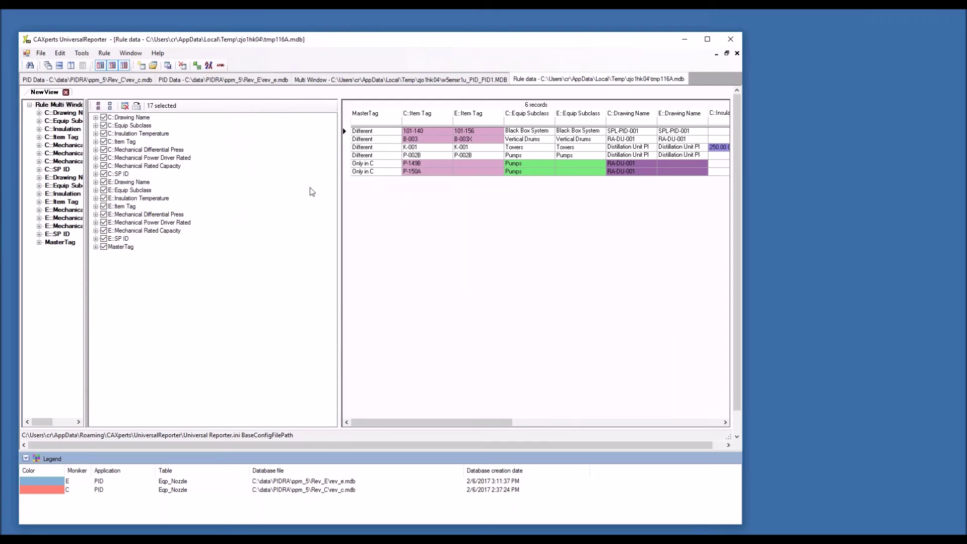
drag(339, 197, 139, 175)
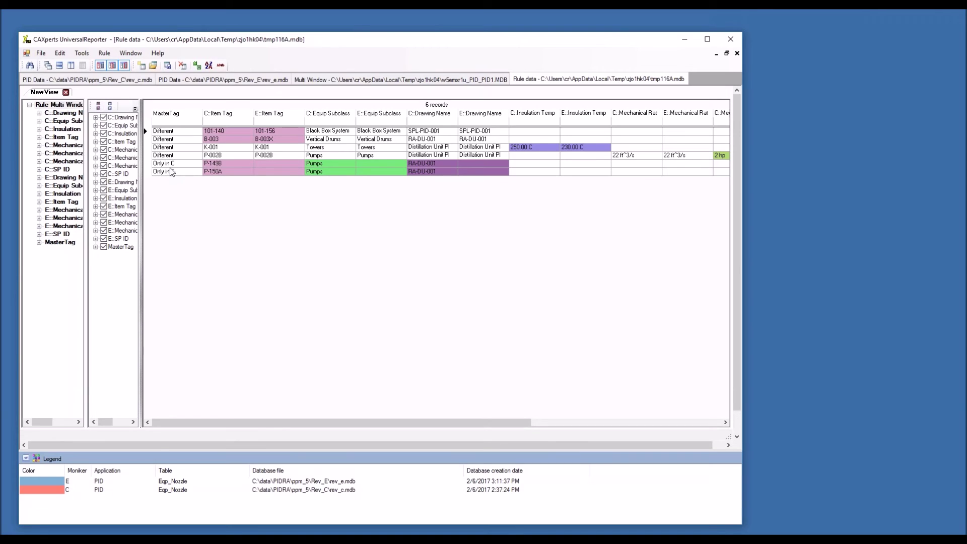
Highlight the 101-140/101-156 equipment in both SPL-PID-001 revision drawings, examine it, and close SmartSketch.
right_click(277, 130)
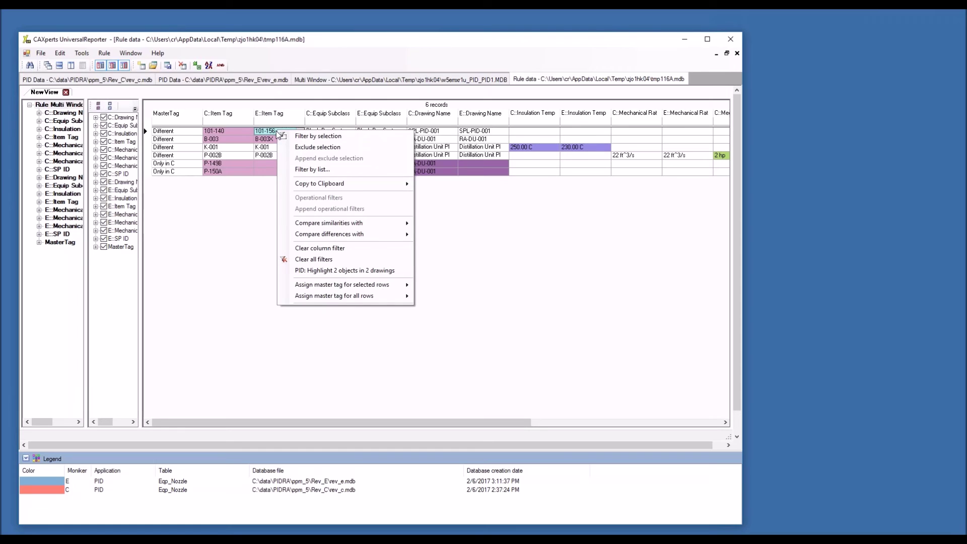
click(357, 271)
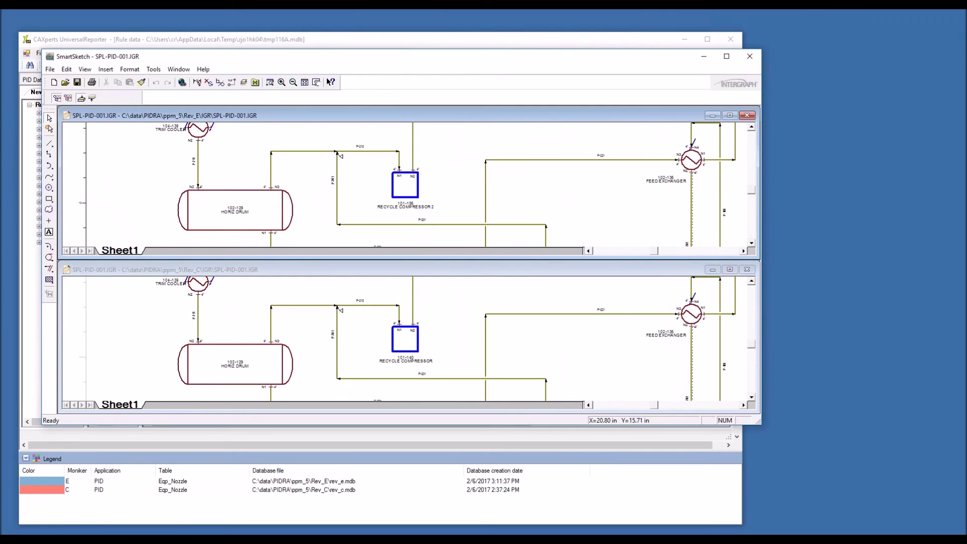
click(749, 56)
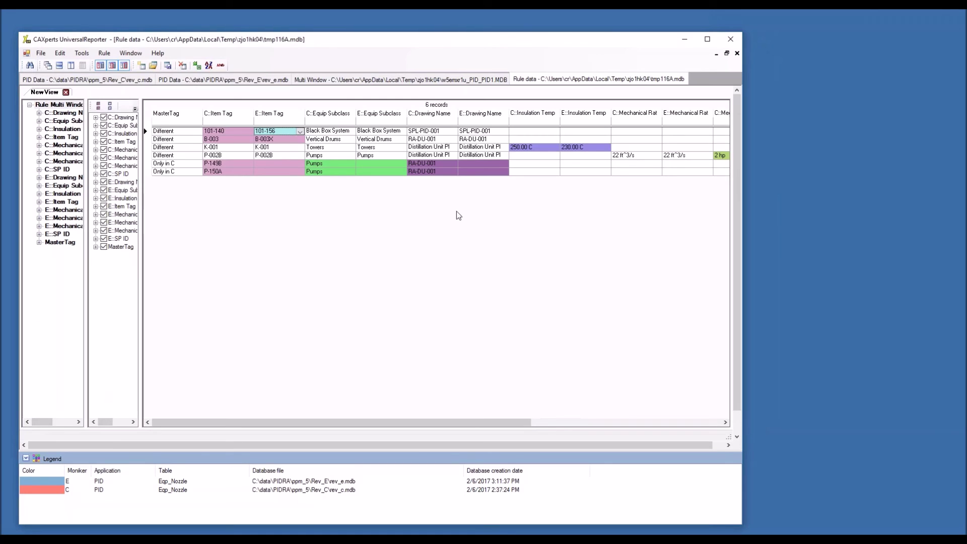
Highlight the pumps P-149B and P-150A, marked Only in C, in drawing RA-DU-001, examine them, and close SmartSketch.
click(159, 165)
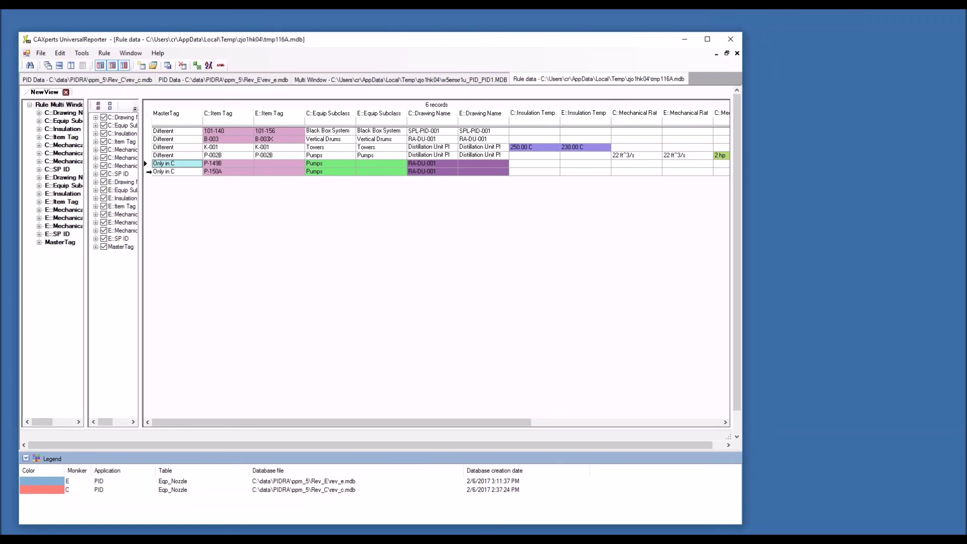
drag(148, 171, 149, 163)
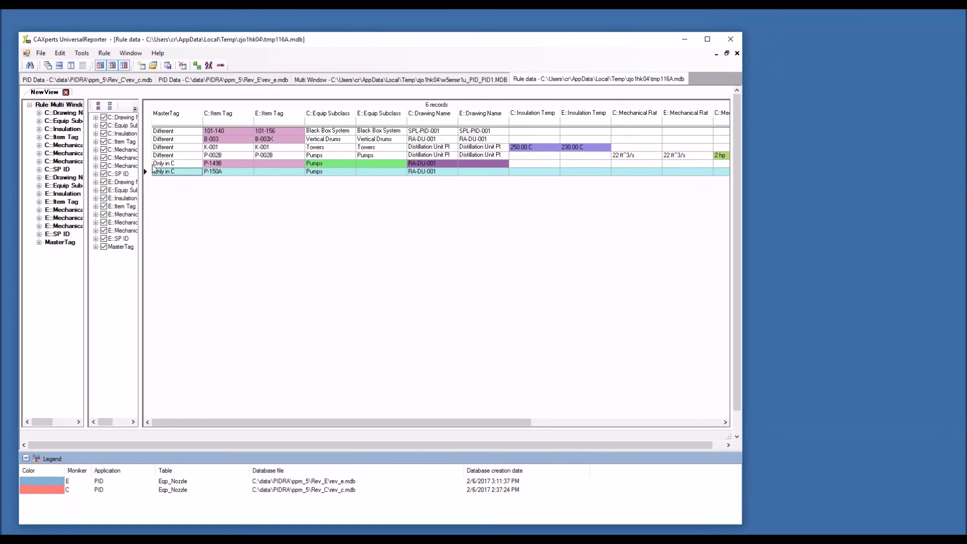
right_click(213, 170)
click(337, 322)
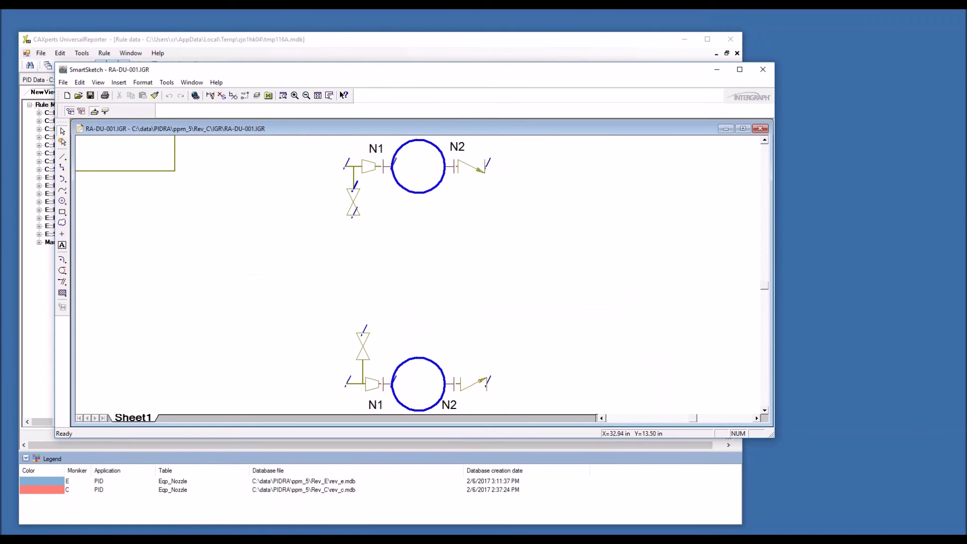
click(762, 70)
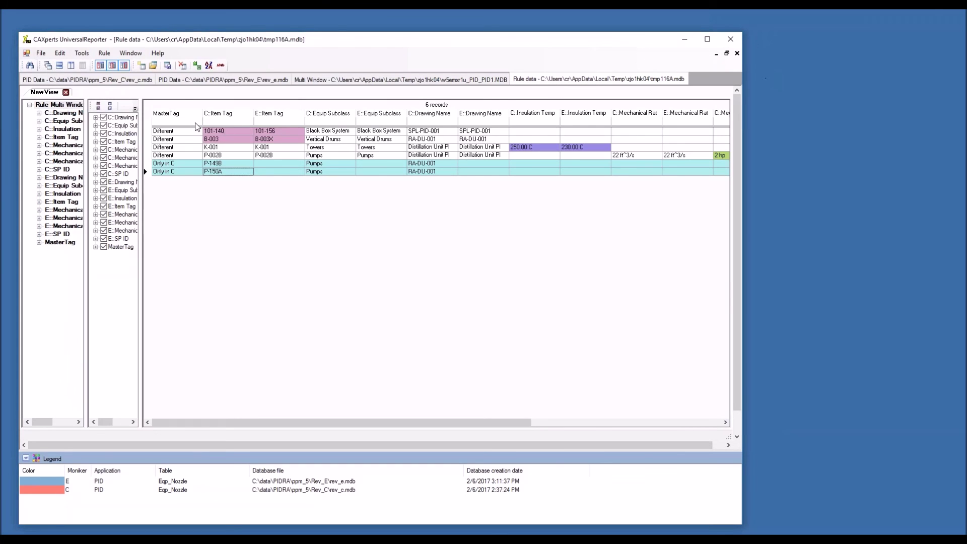
Create an Excel report of the comparison grid with colour, open it for review, and close it.
click(197, 66)
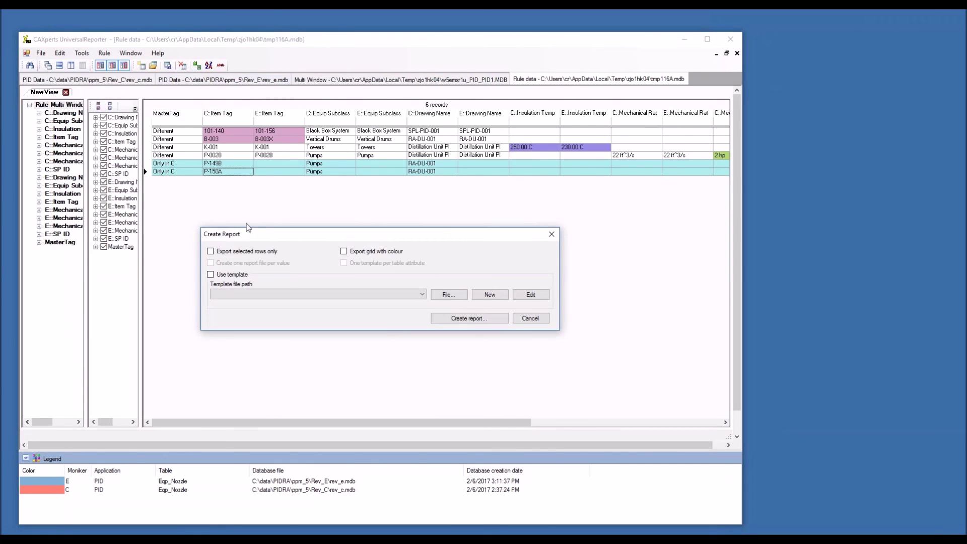
click(344, 251)
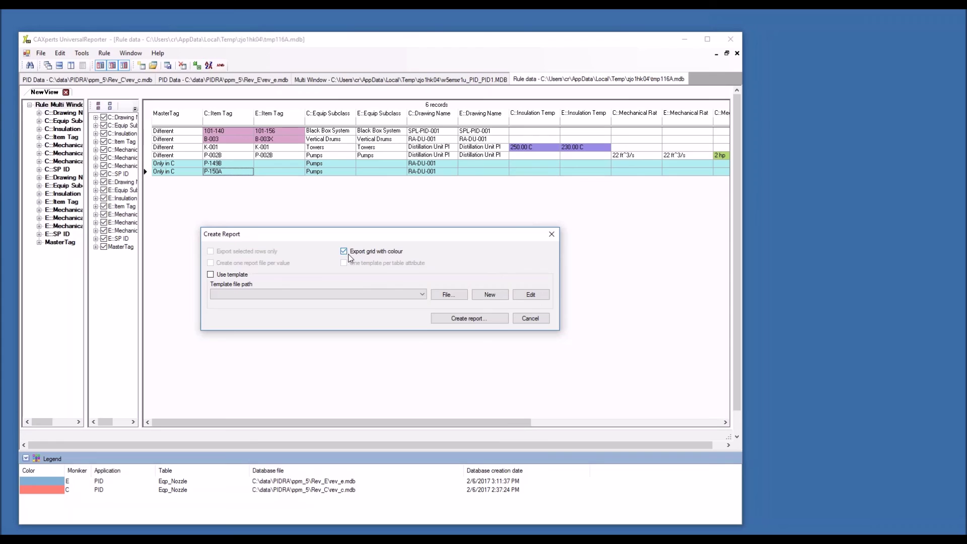
click(469, 318)
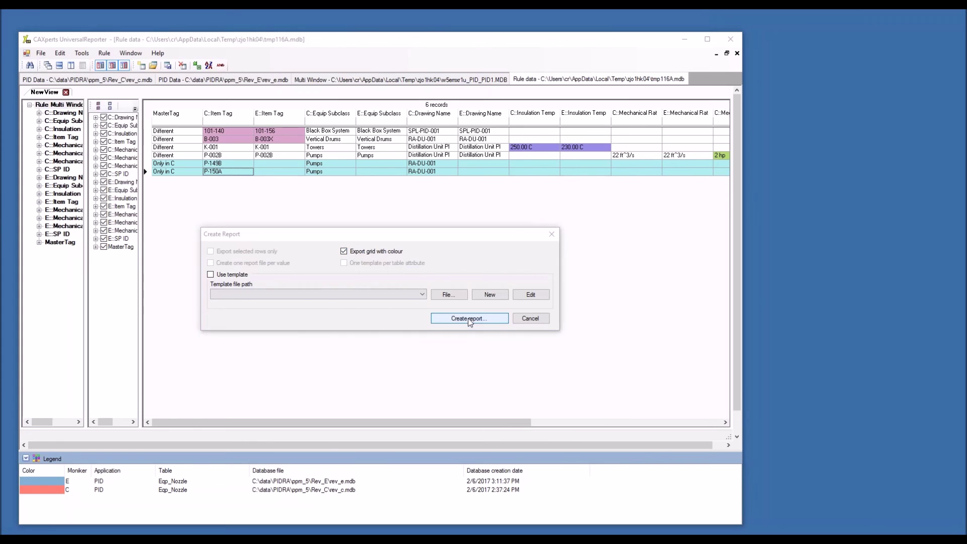
click(484, 467)
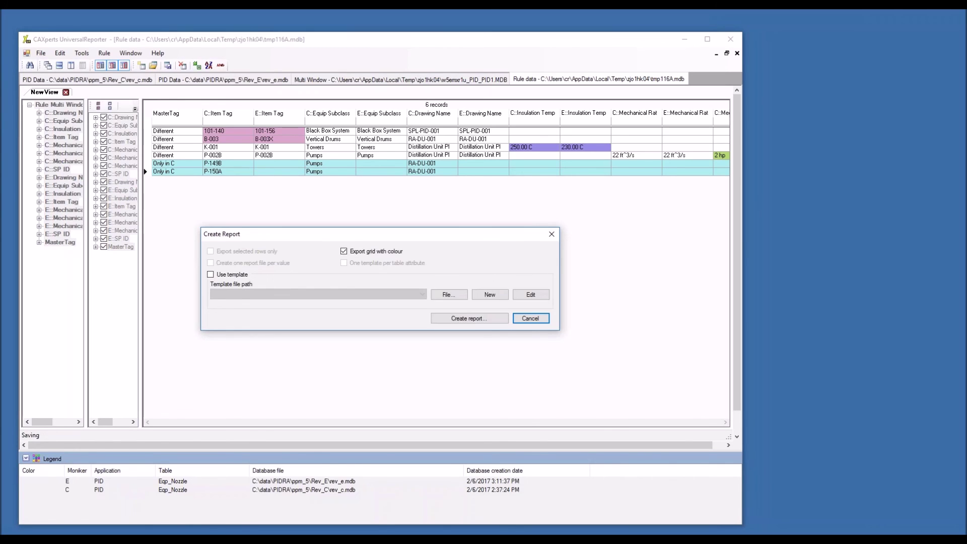
click(459, 314)
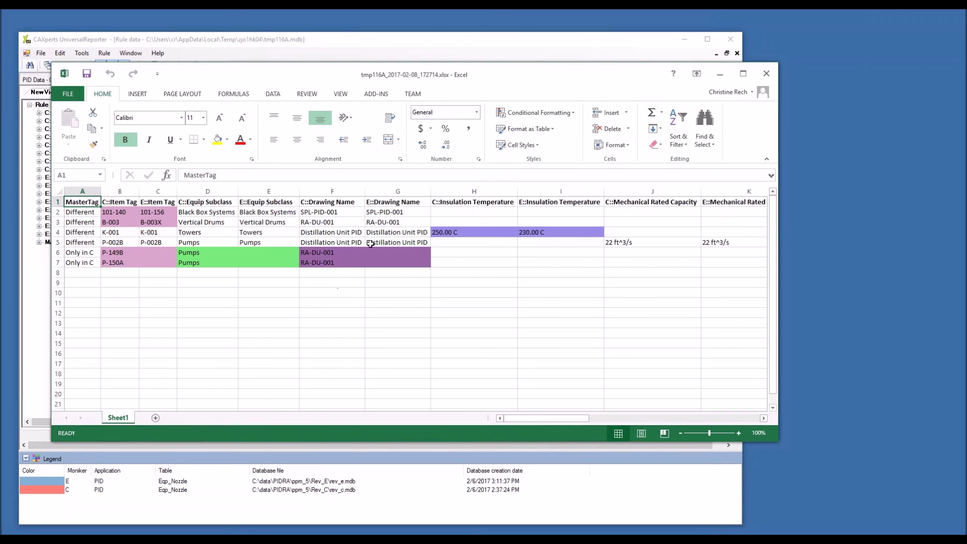
click(767, 74)
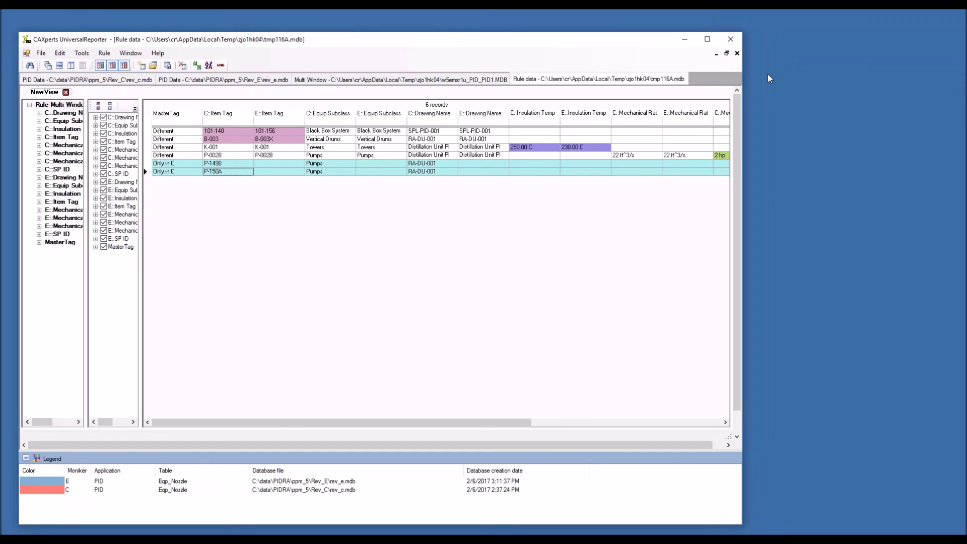
Shift the UniversalReporter window, switch to the UR_Webinar_08022017.pptx presentation in PowerPoint, and show its closing slide.
drag(496, 46, 537, 41)
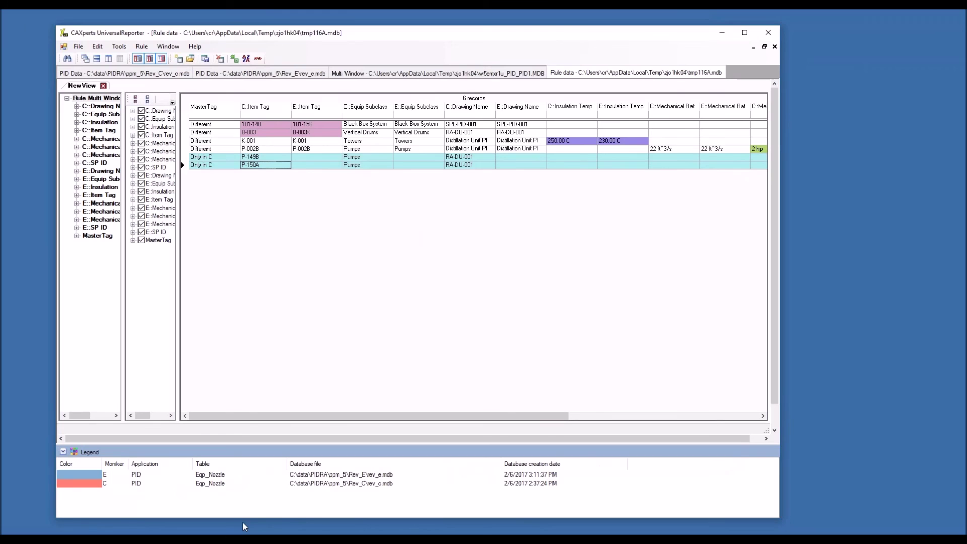
mouse_move(243, 526)
click(261, 526)
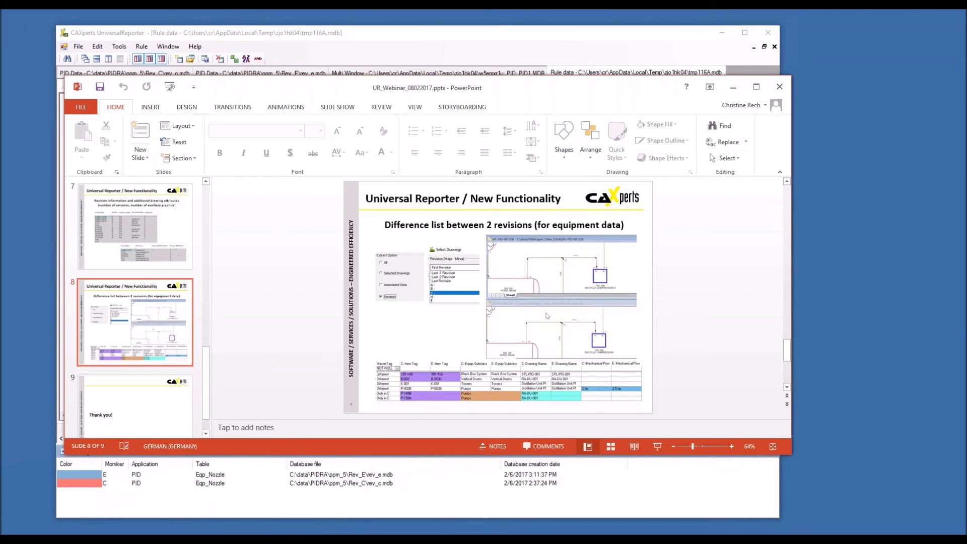
key(Right)
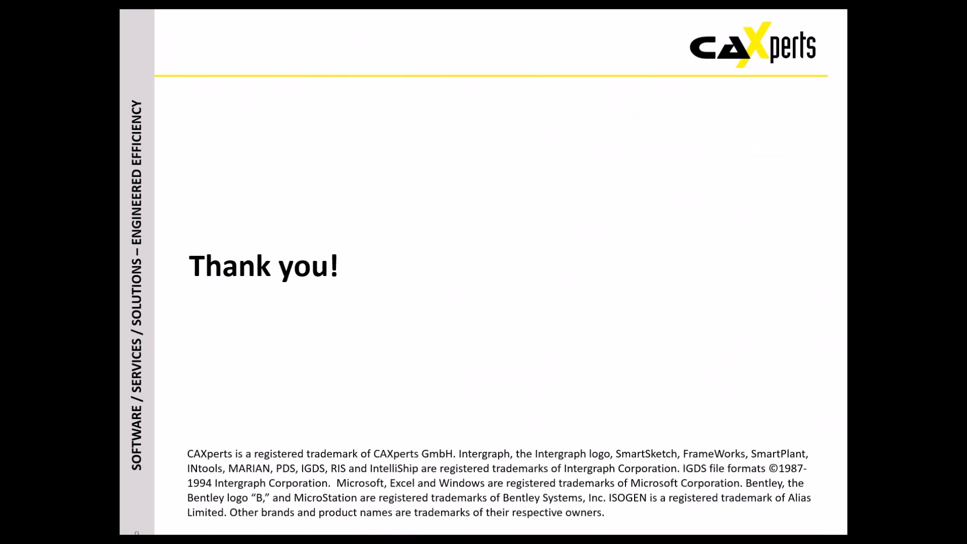